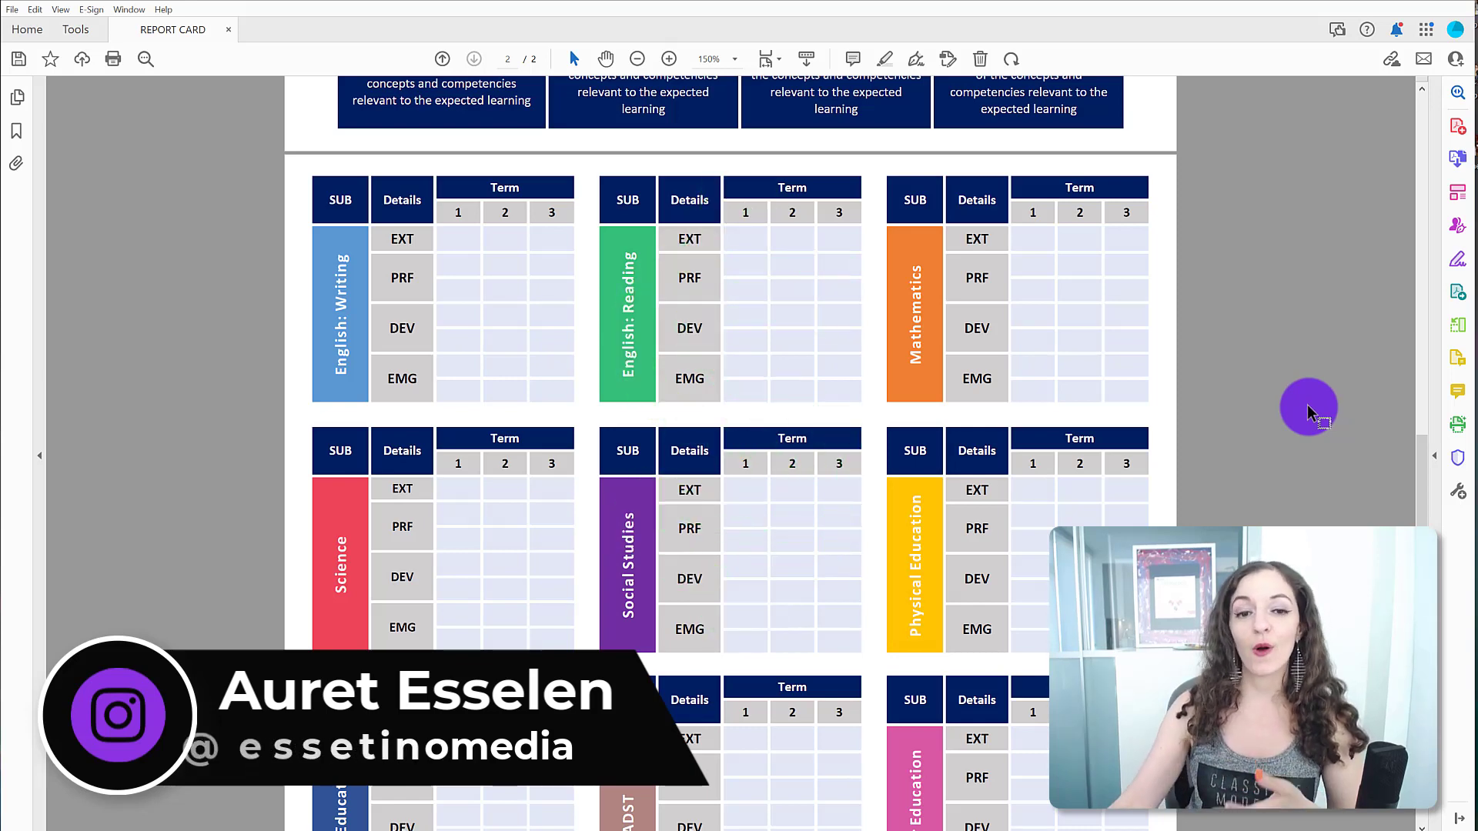
# Step: Tick the three EXT and three PRF English: Writing boxes to reveal their six symbols
pyautogui.click(459, 244)
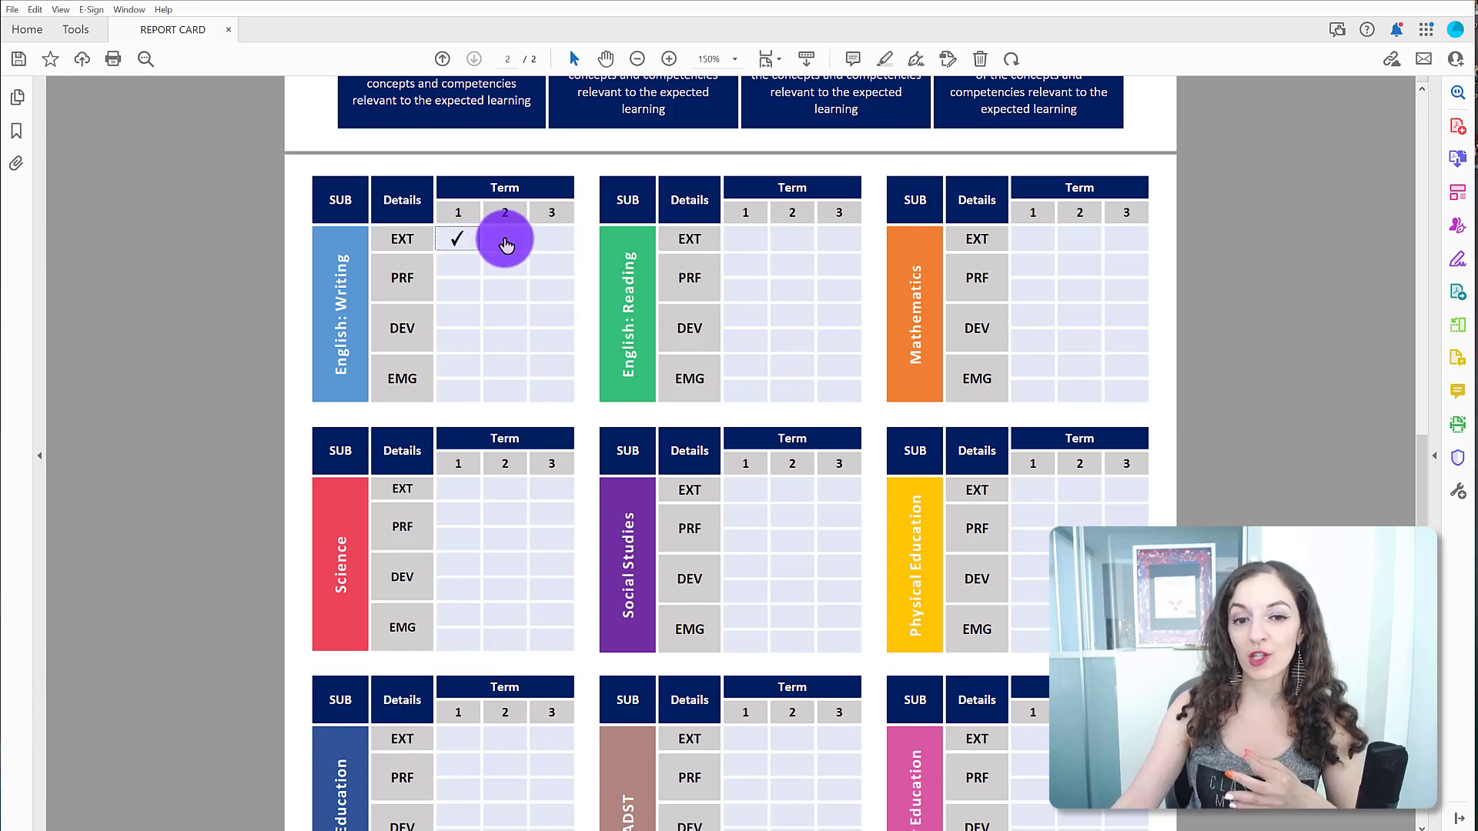
pyautogui.click(503, 239)
pyautogui.click(551, 239)
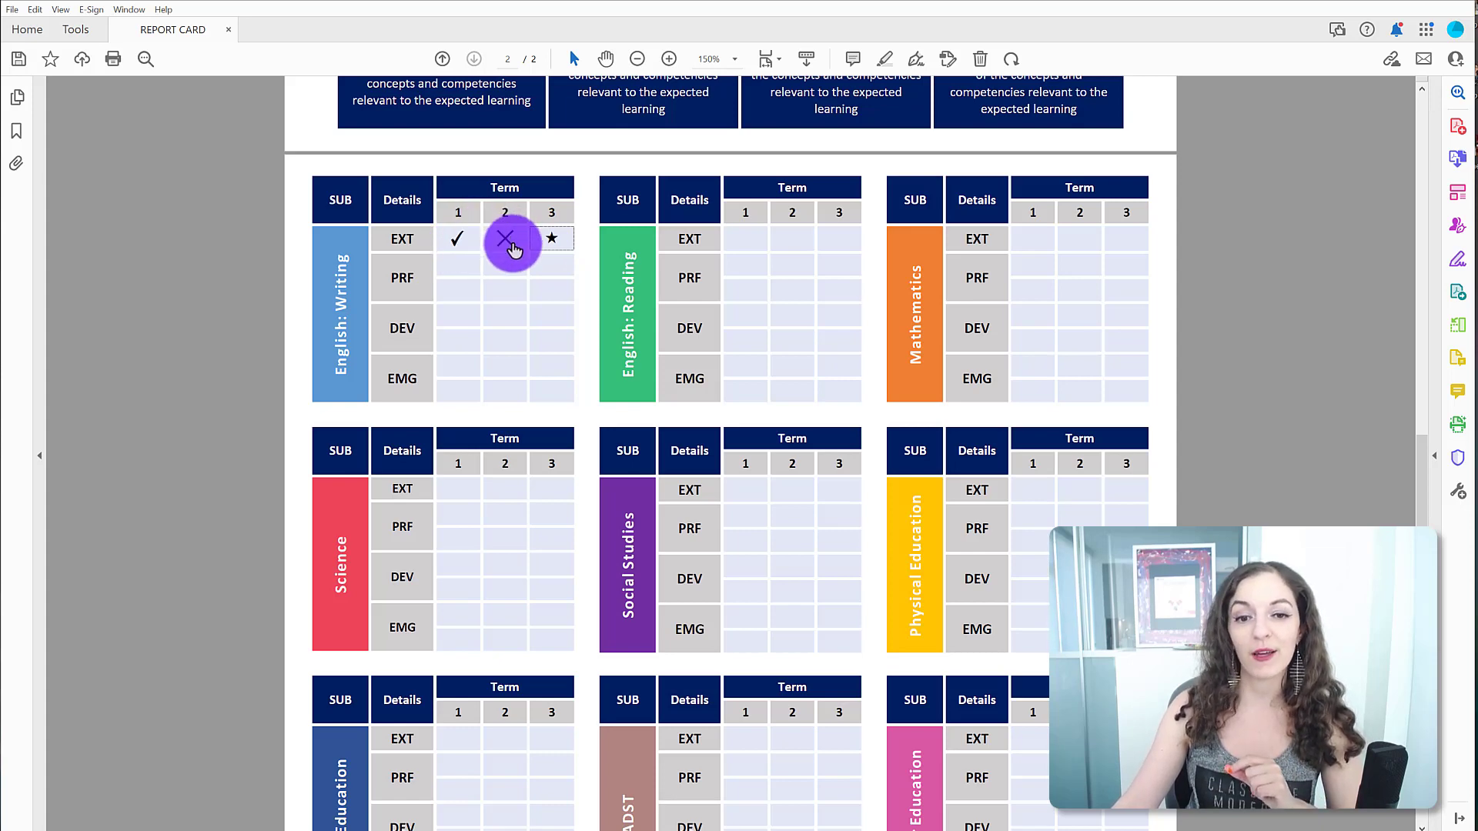
pyautogui.click(458, 264)
pyautogui.click(493, 273)
pyautogui.click(553, 266)
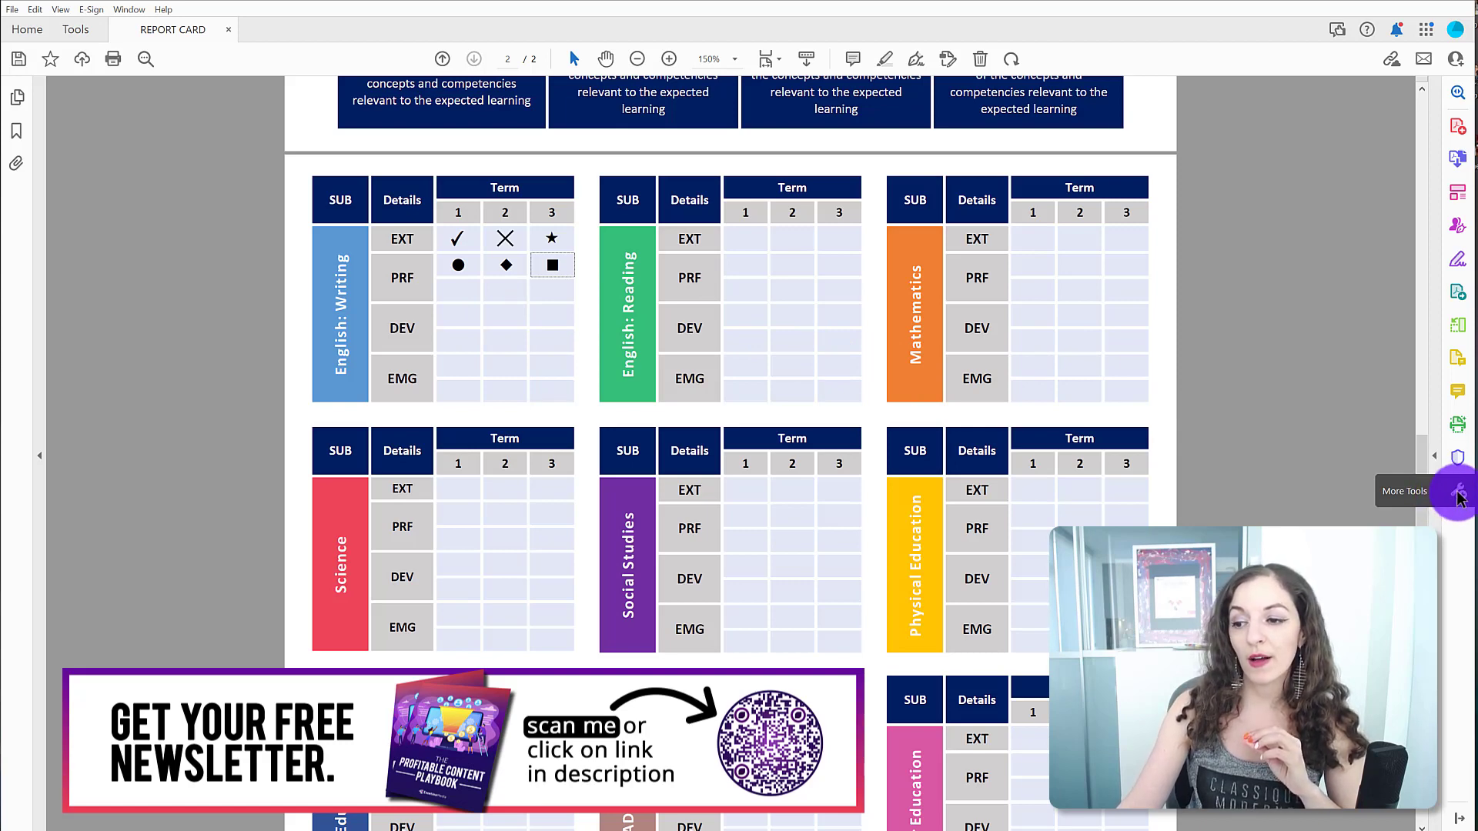
# Step: Open More Tools and start Prepare Form on the report card
pyautogui.click(1457, 495)
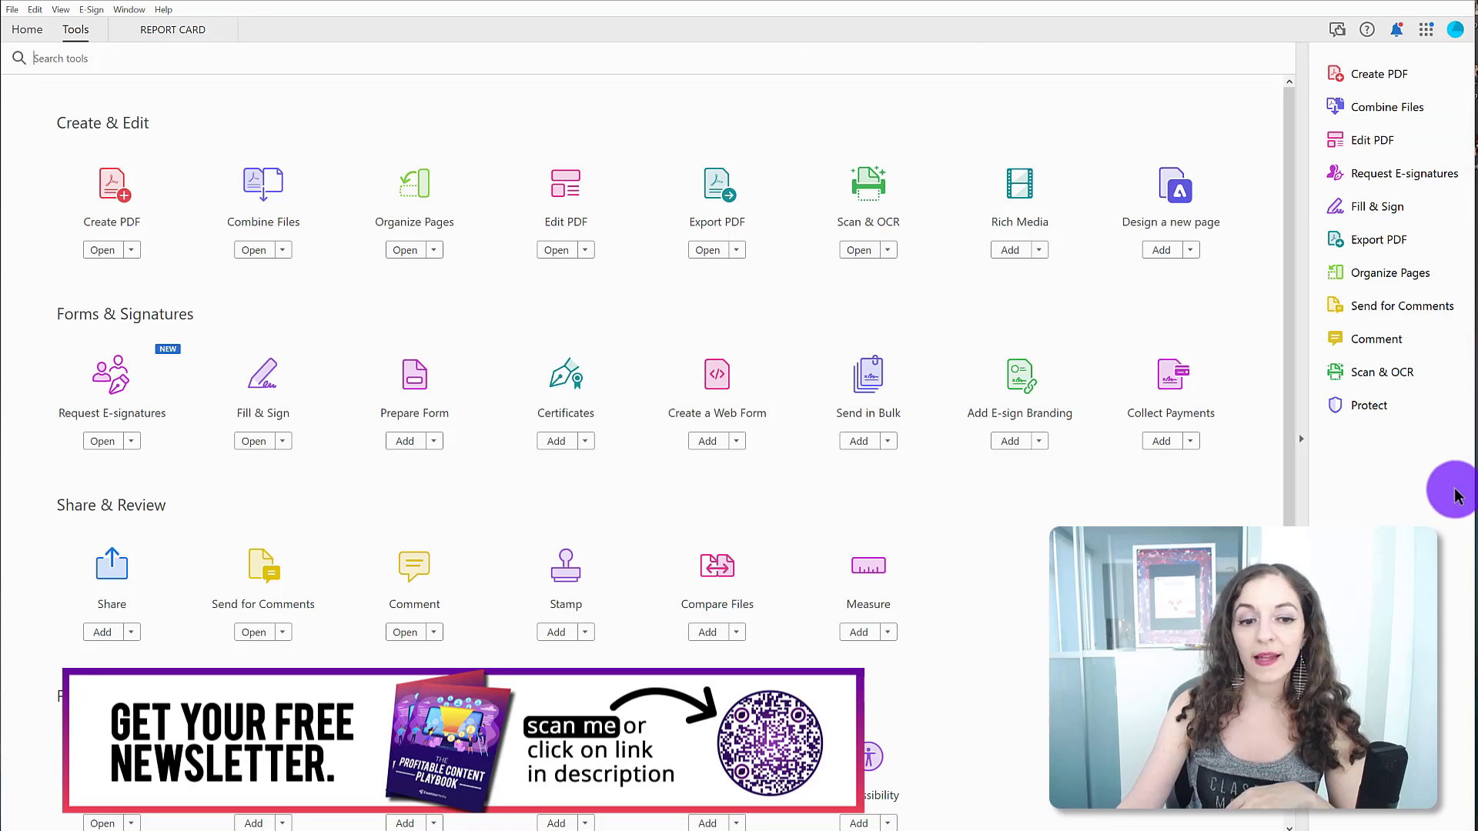
pyautogui.click(414, 378)
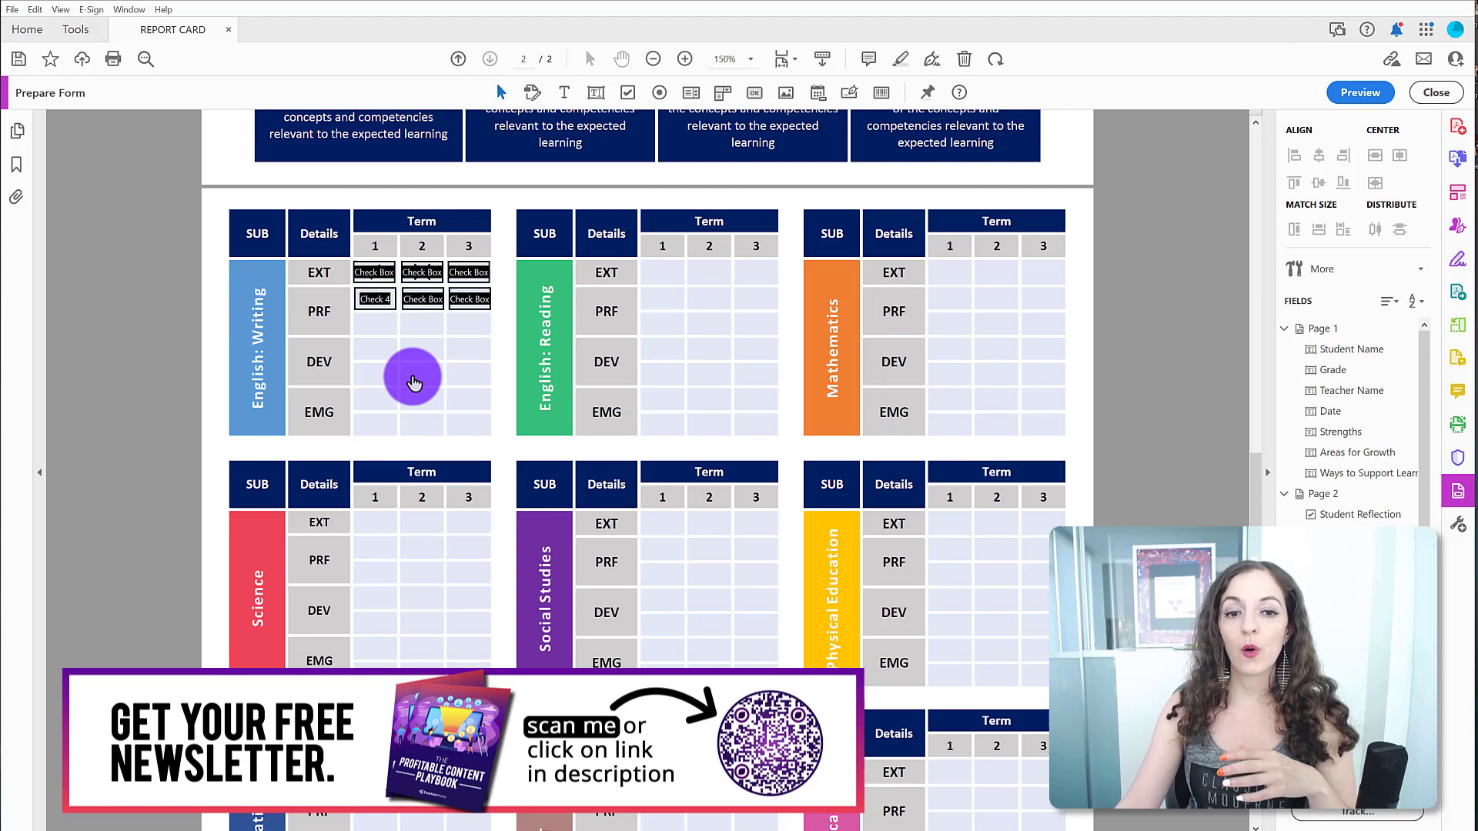
# Step: Place a new check box field under the PRF term-1 box and fit it to the cell
pyautogui.click(627, 93)
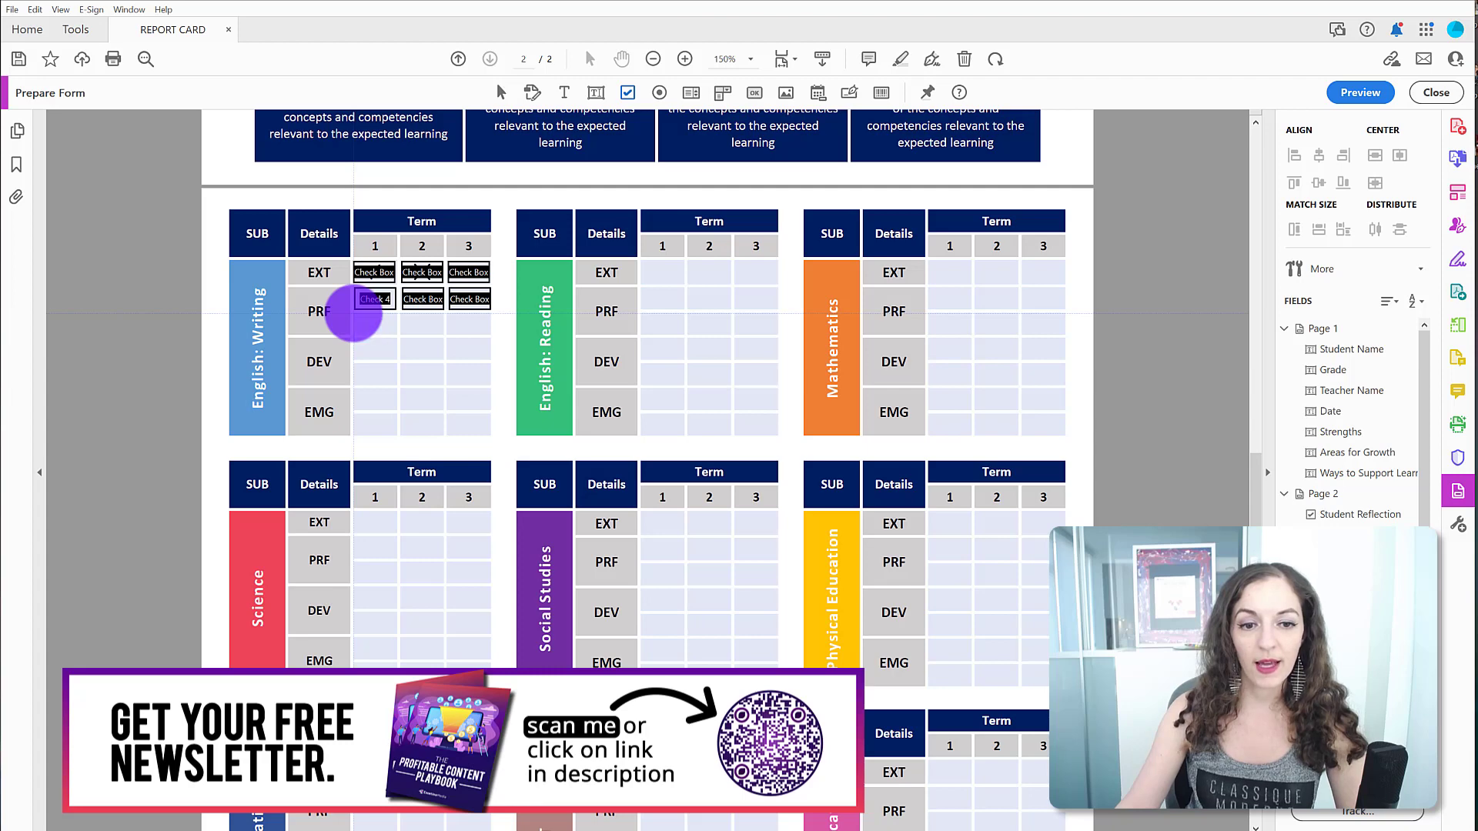
pyautogui.click(354, 315)
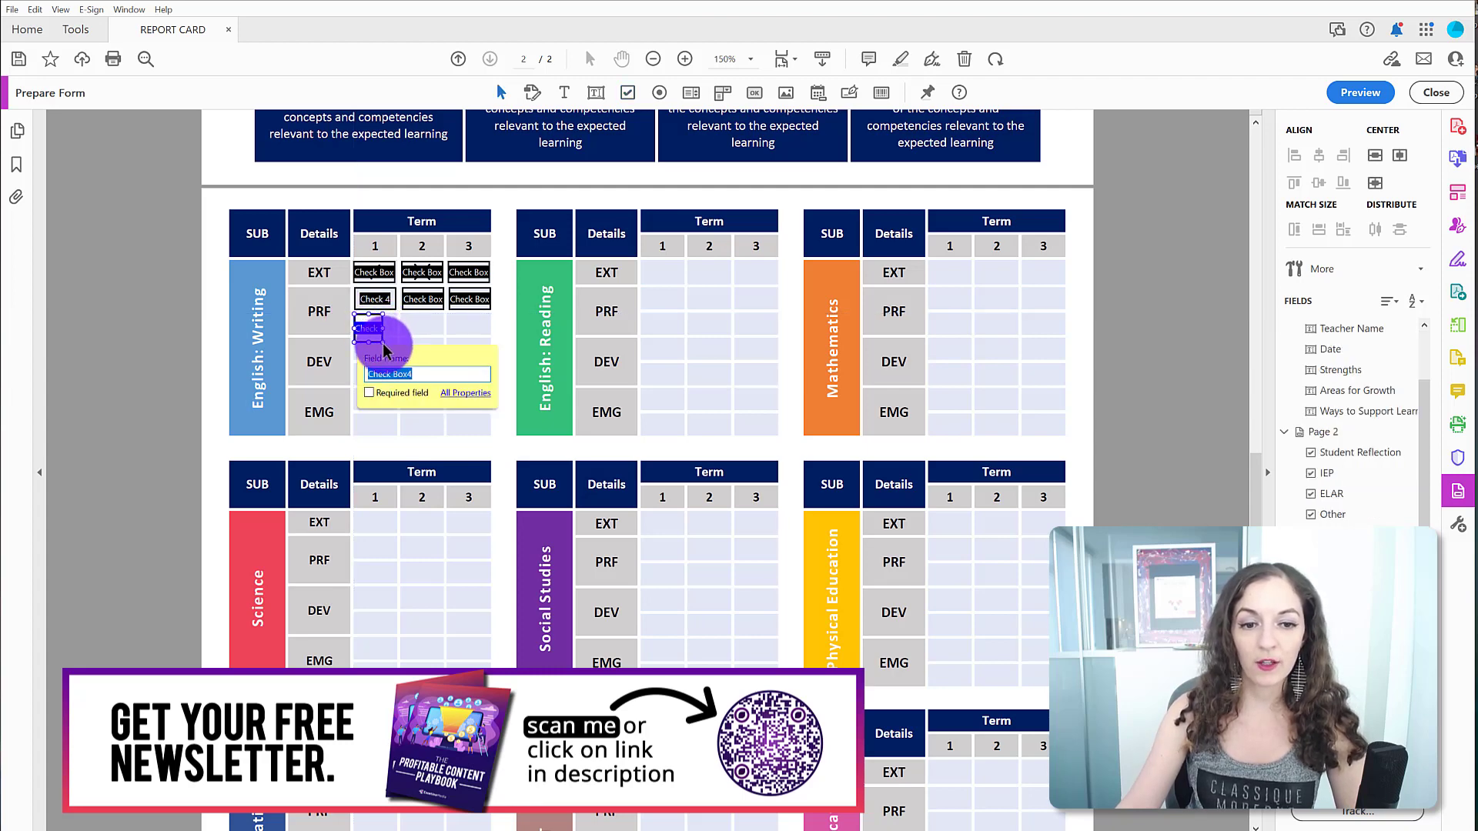
pyautogui.click(384, 339)
pyautogui.moveTo(389, 336); pyautogui.dragTo(394, 336)
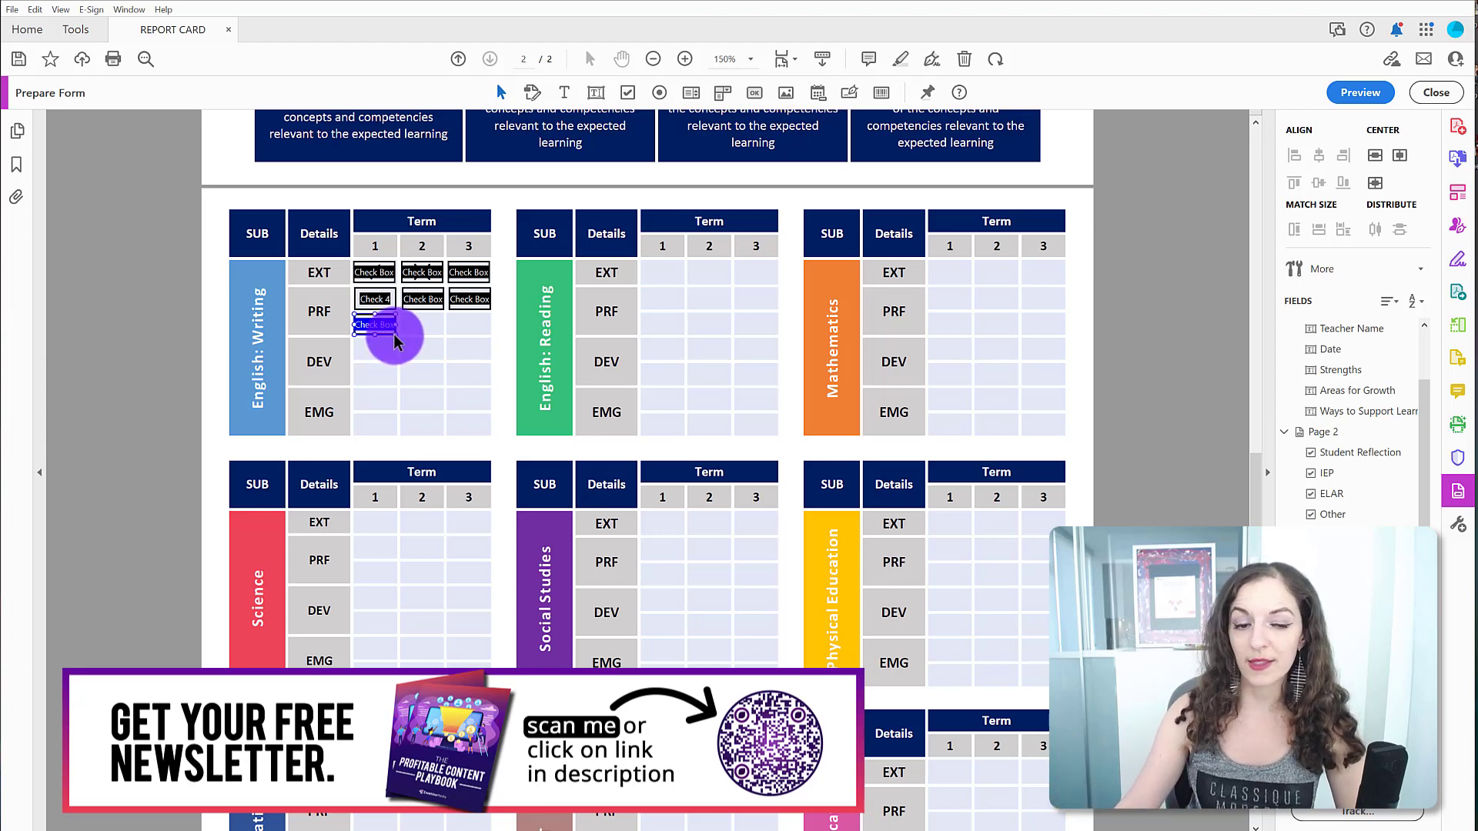
# Step: Zoom in on the grid and fine-tune the new check box's width
pyautogui.click(684, 59)
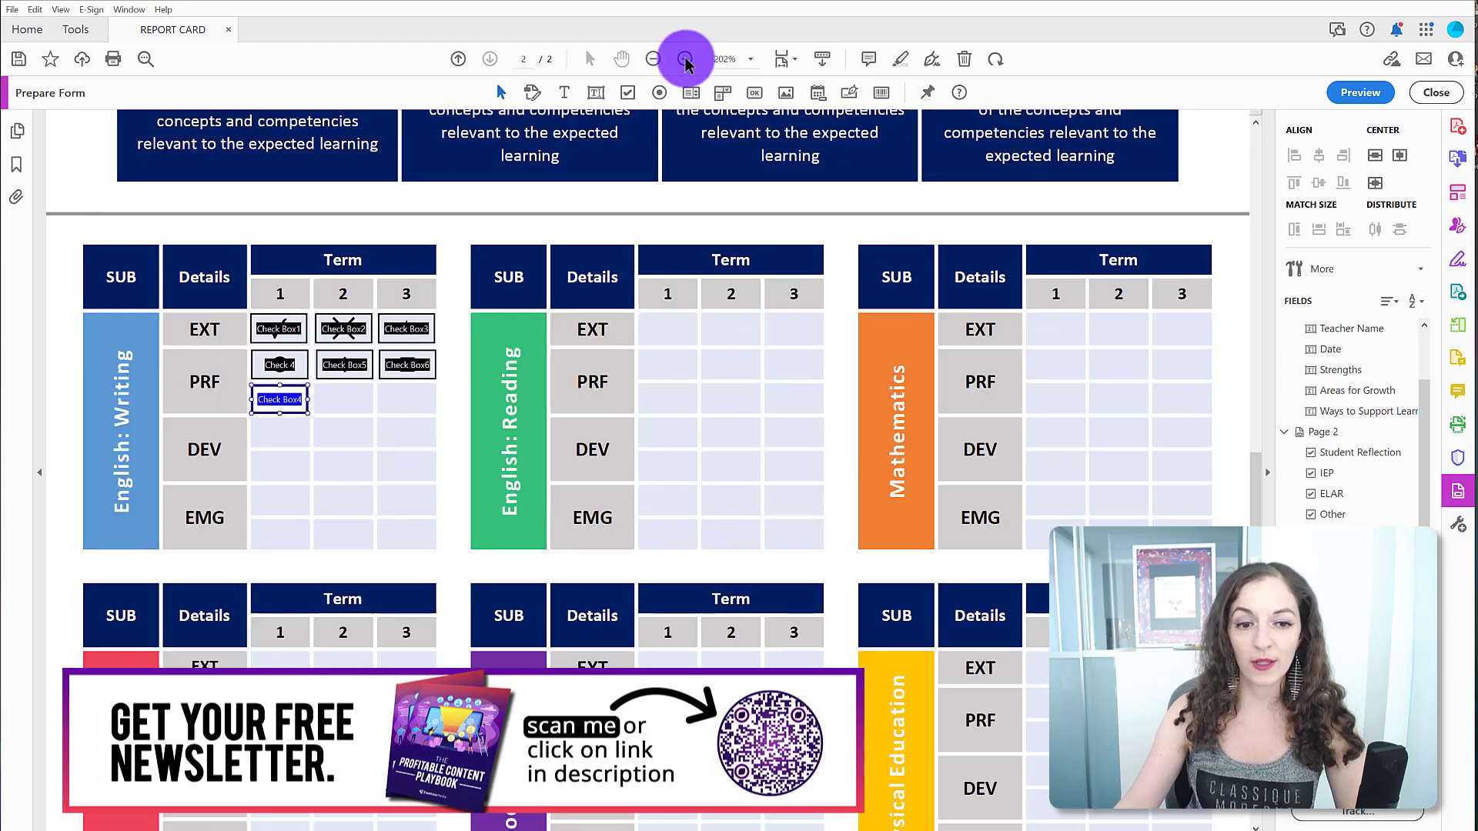
pyautogui.click(684, 60)
pyautogui.click(390, 538)
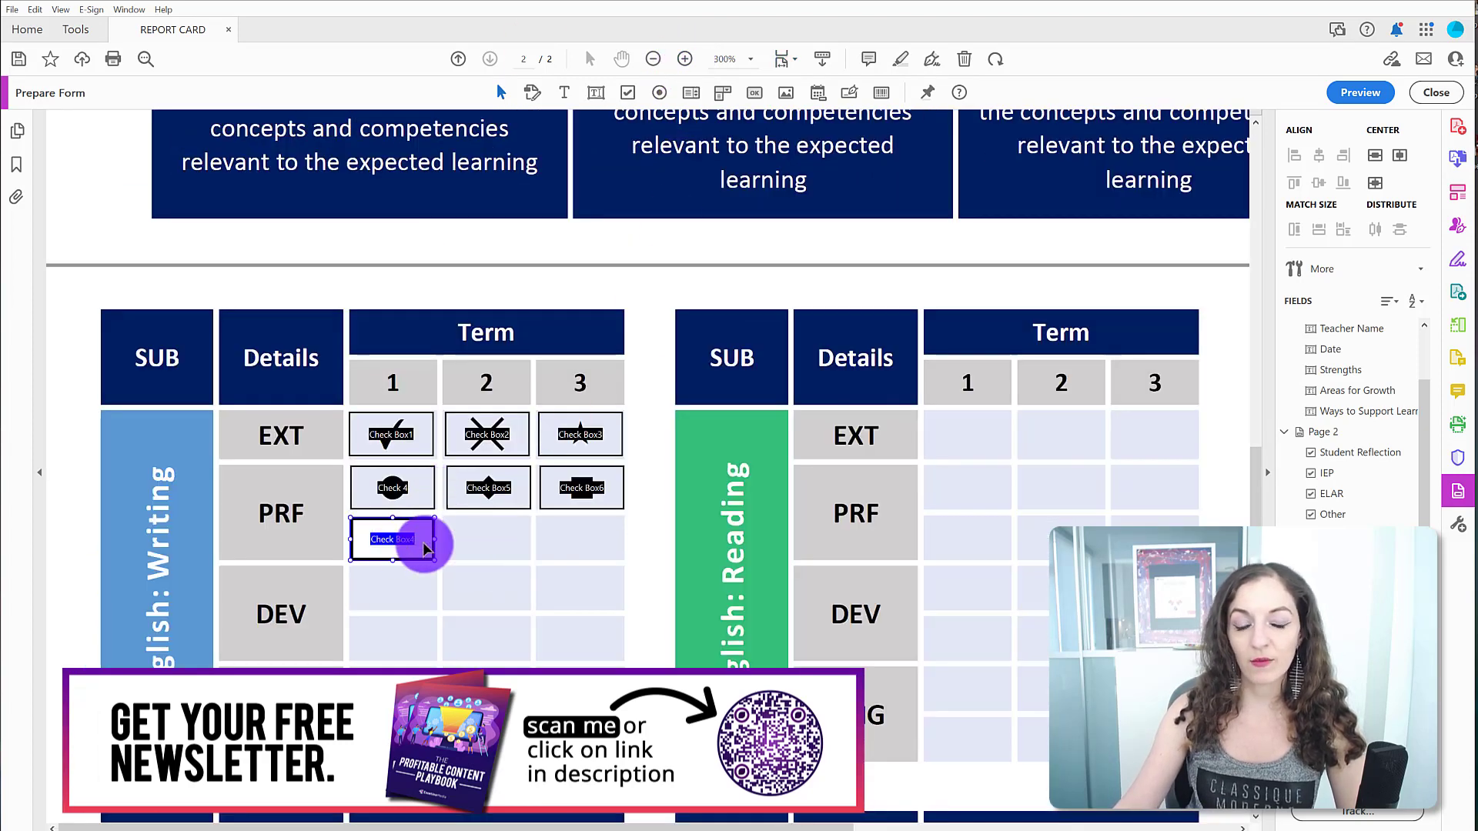
pyautogui.click(401, 537)
pyautogui.moveTo(435, 539); pyautogui.dragTo(431, 539)
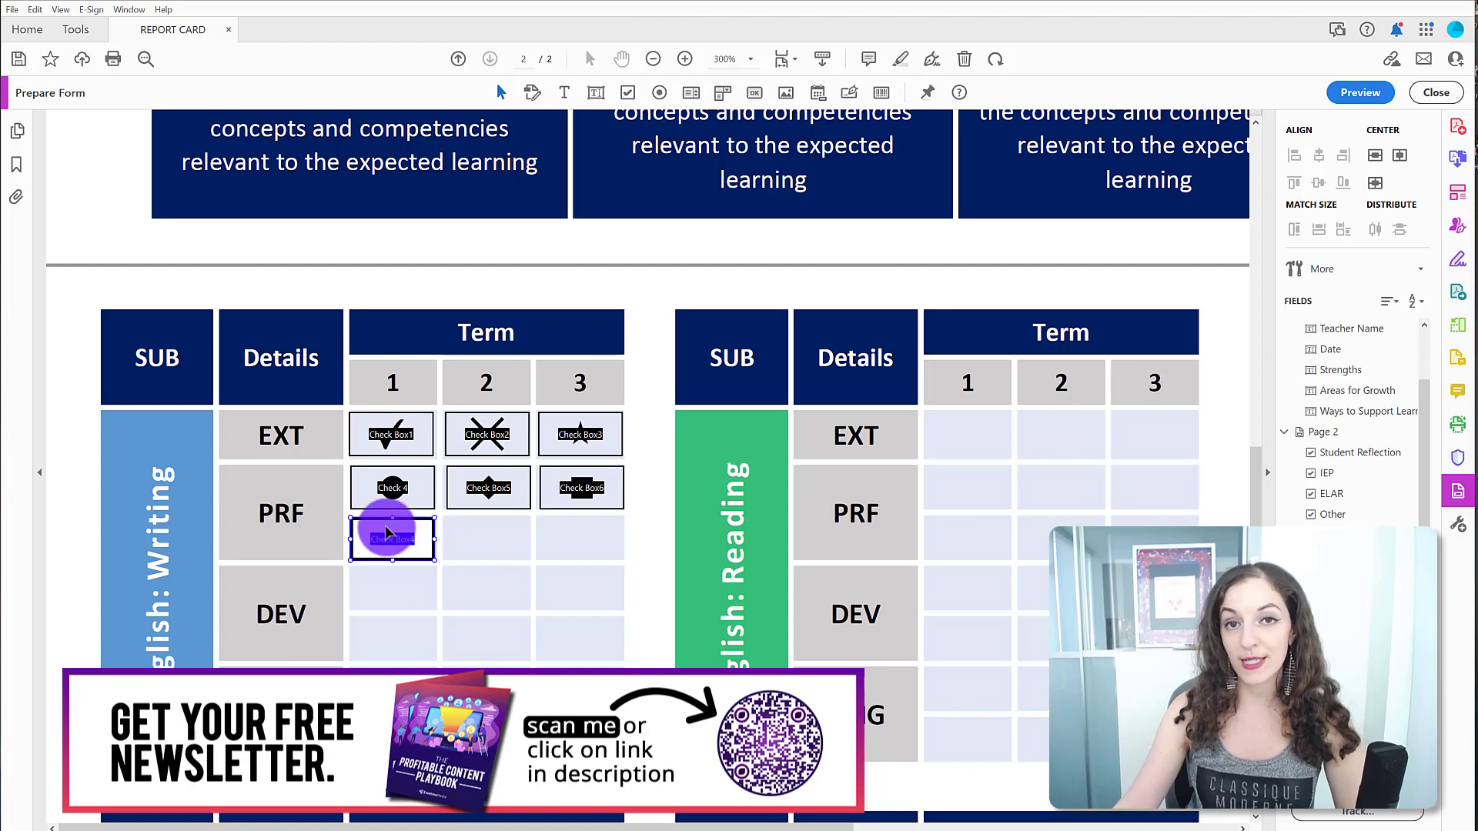
pyautogui.click(363, 539)
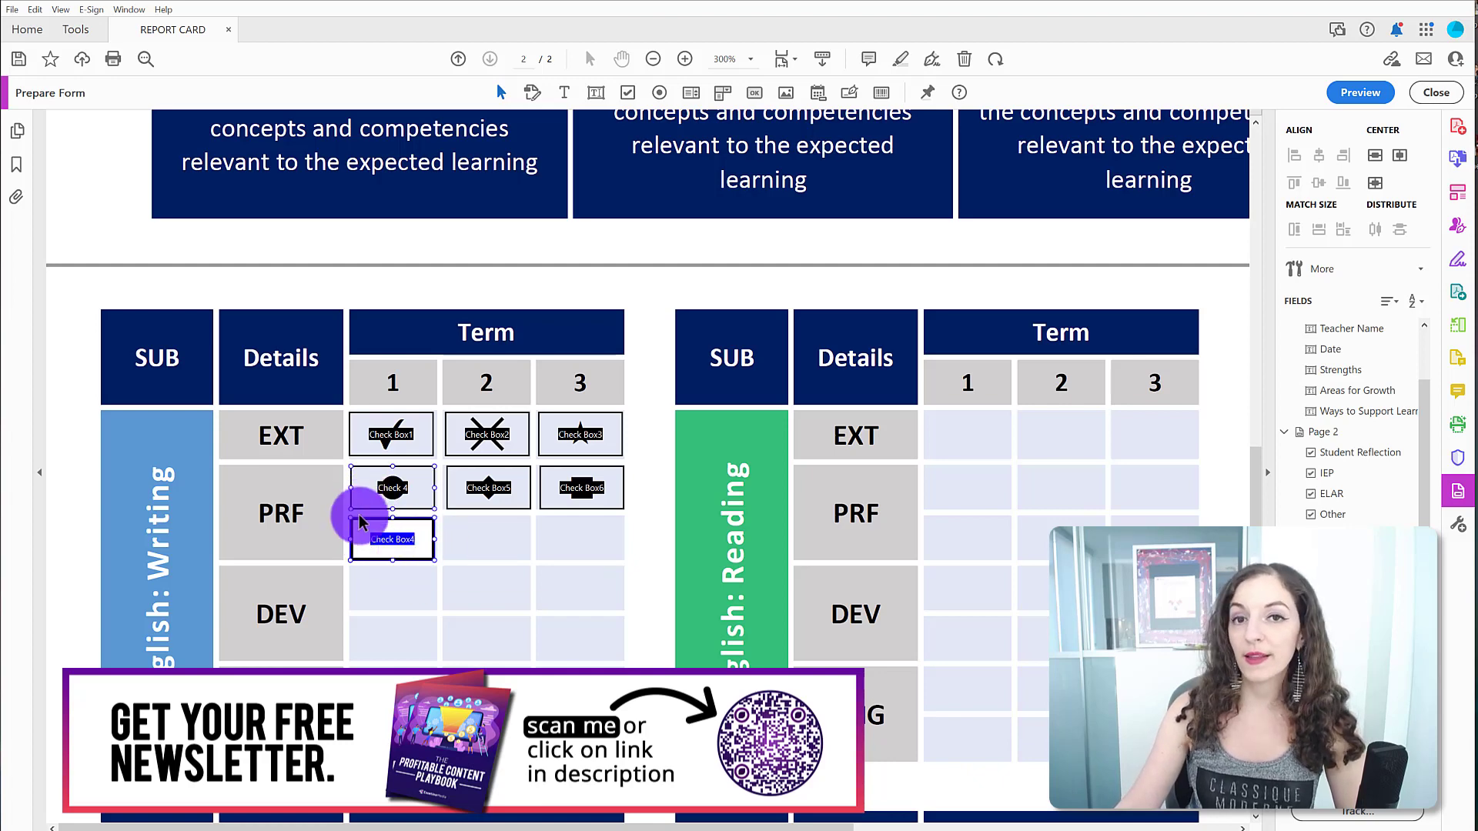
# Step: In the new field's General properties, replace 'Box4' in its name to make it Check Boxdemo
pyautogui.click(383, 545)
pyautogui.doubleClick(383, 545)
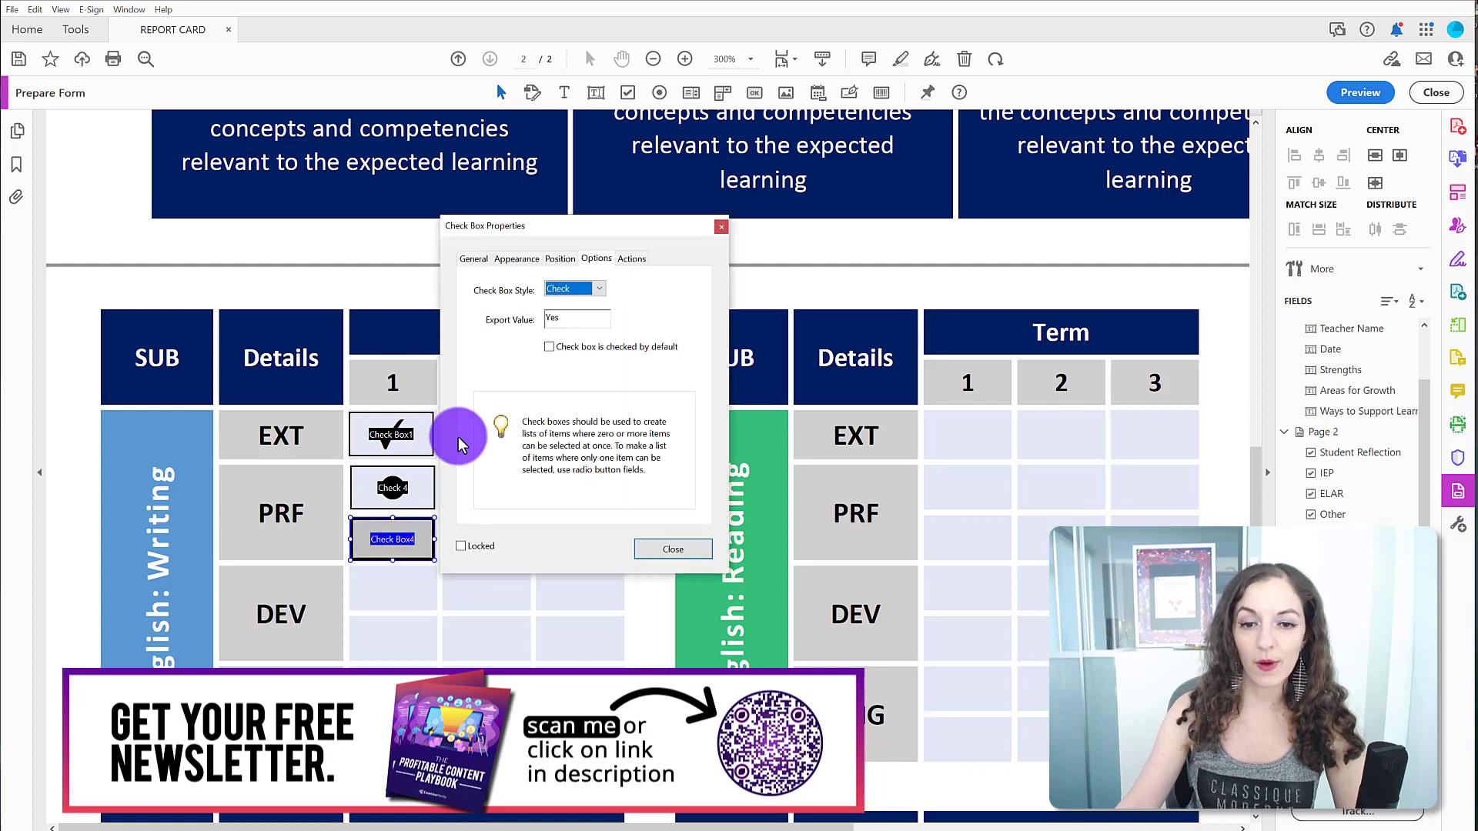
pyautogui.moveTo(514, 223); pyautogui.dragTo(752, 222)
pyautogui.click(708, 246)
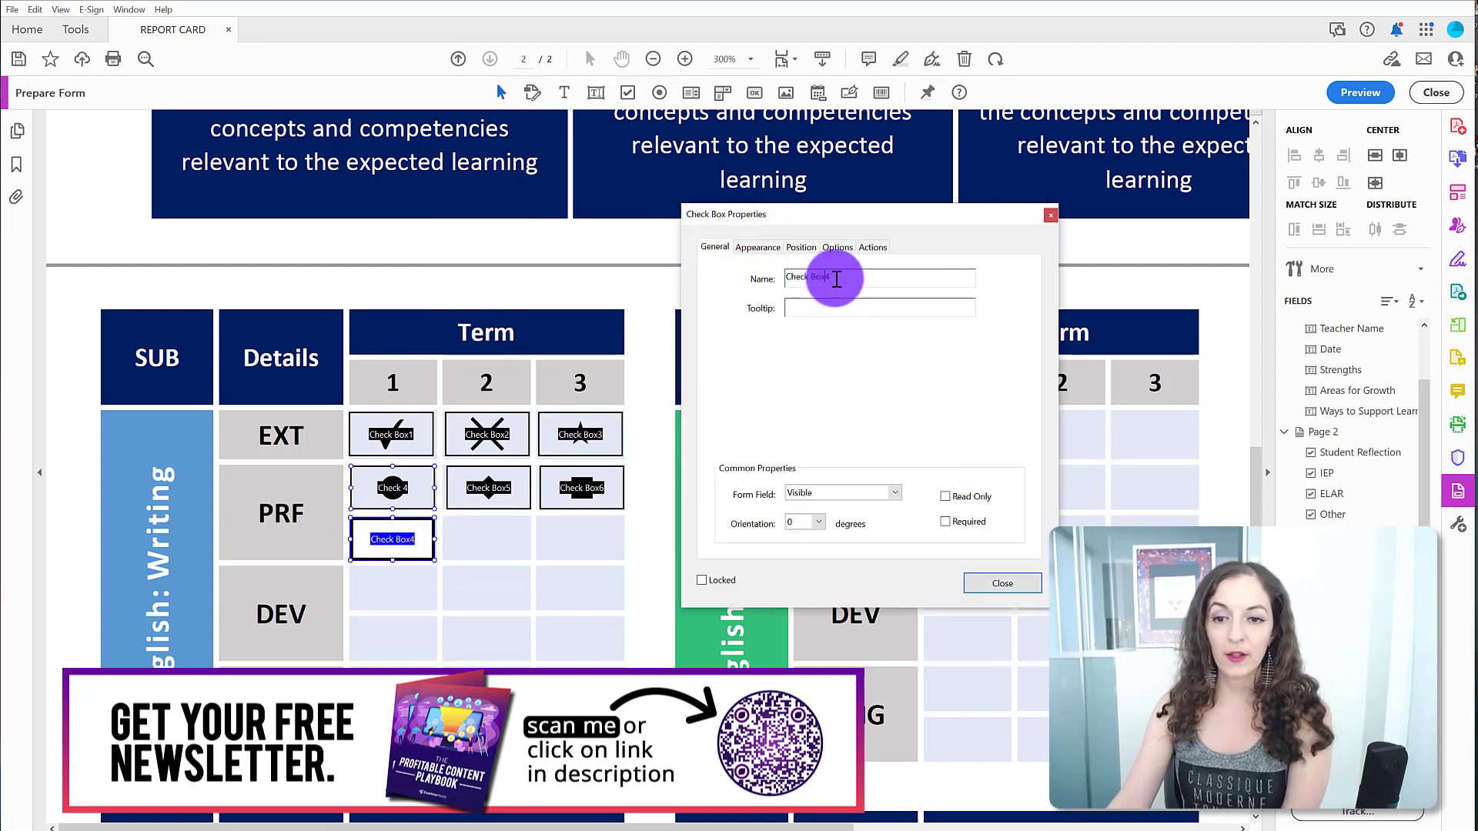
pyautogui.click(832, 278)
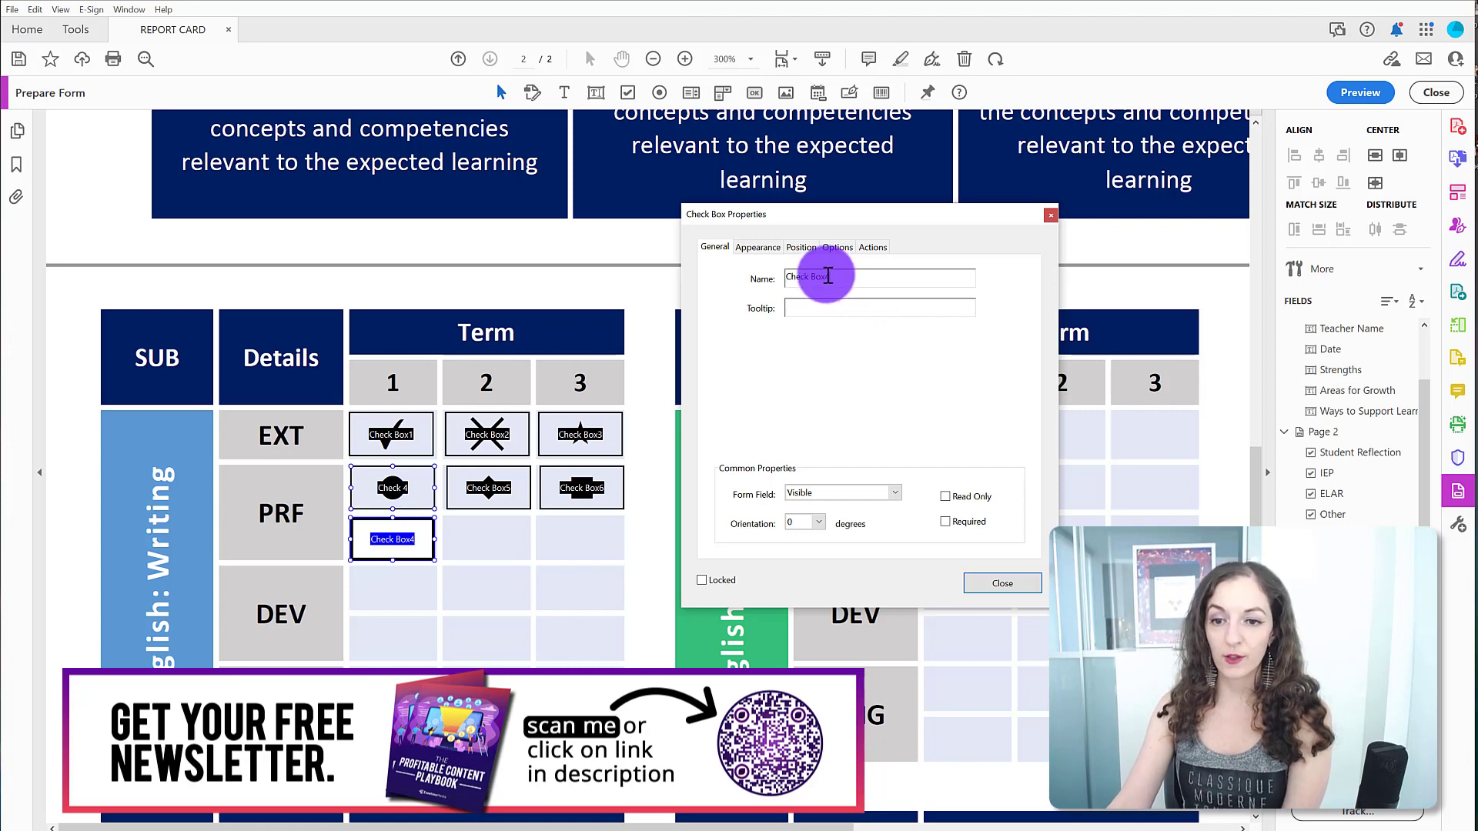
pyautogui.doubleClick(842, 278)
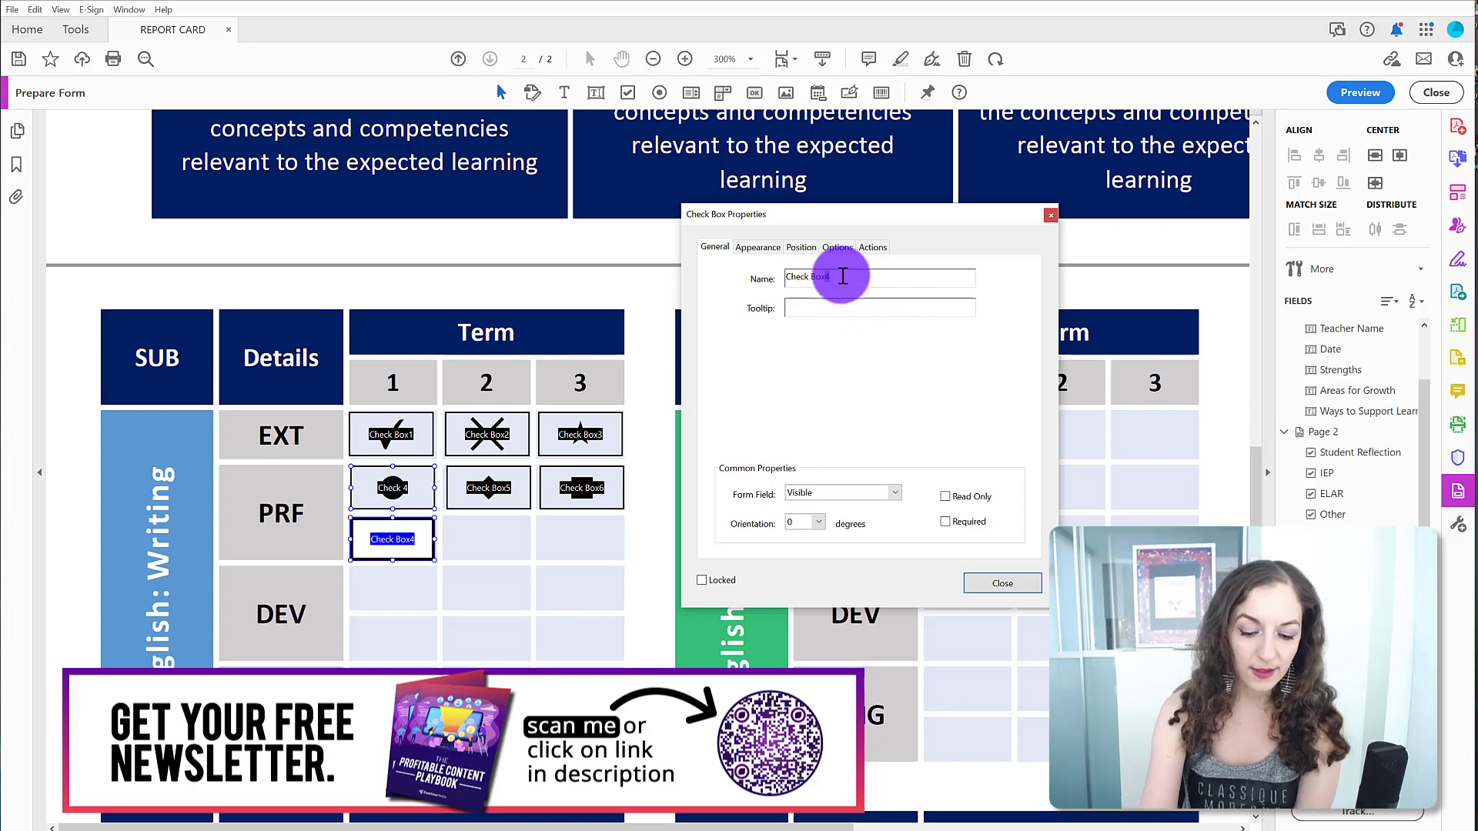
pyautogui.write('Boxdemo')
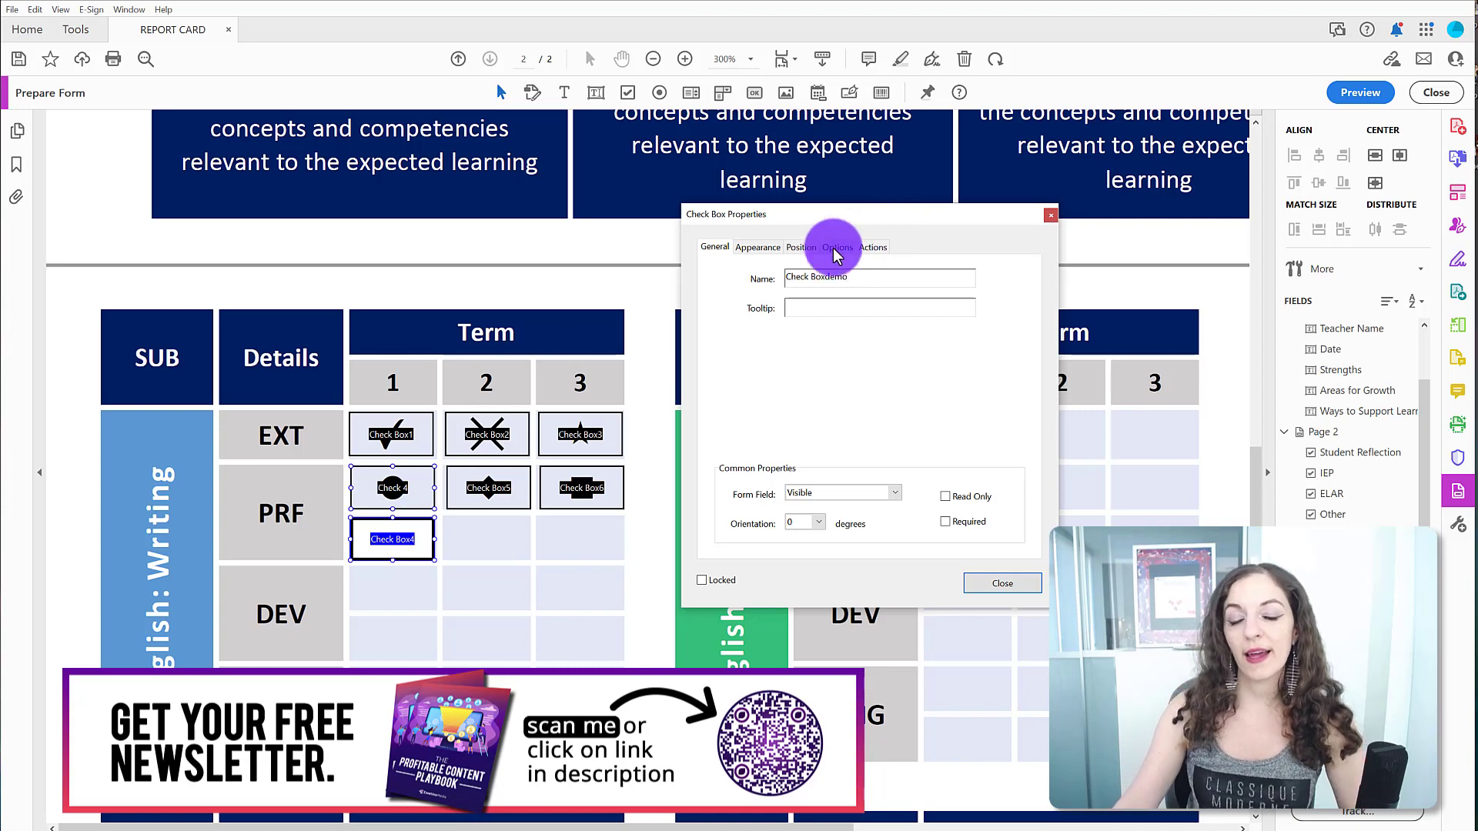
pyautogui.moveTo(851, 277); pyautogui.dragTo(766, 285)
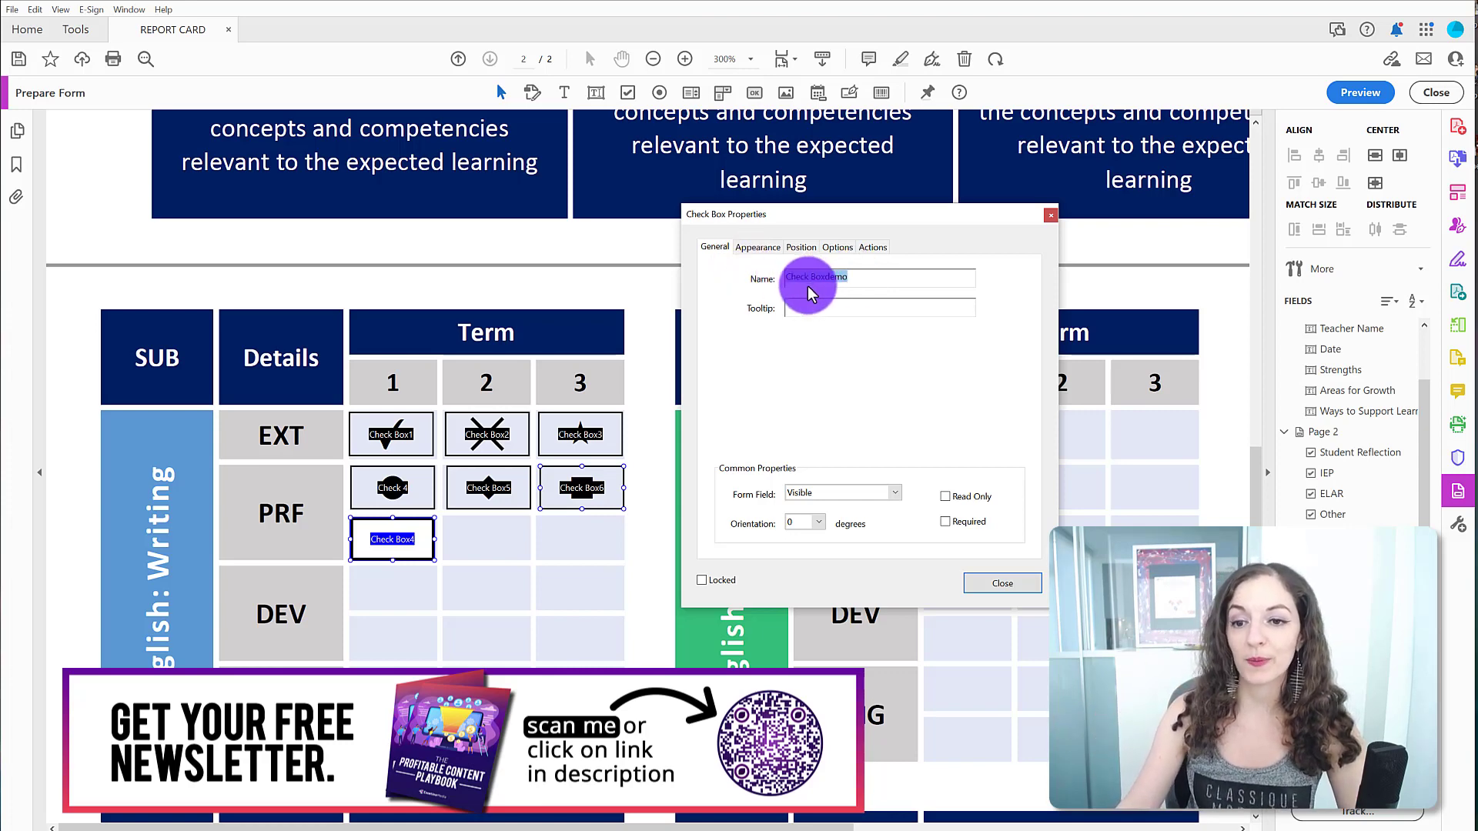
# Step: On the Appearance tab, set border colour and fill colour to none for a transparent box
pyautogui.click(770, 247)
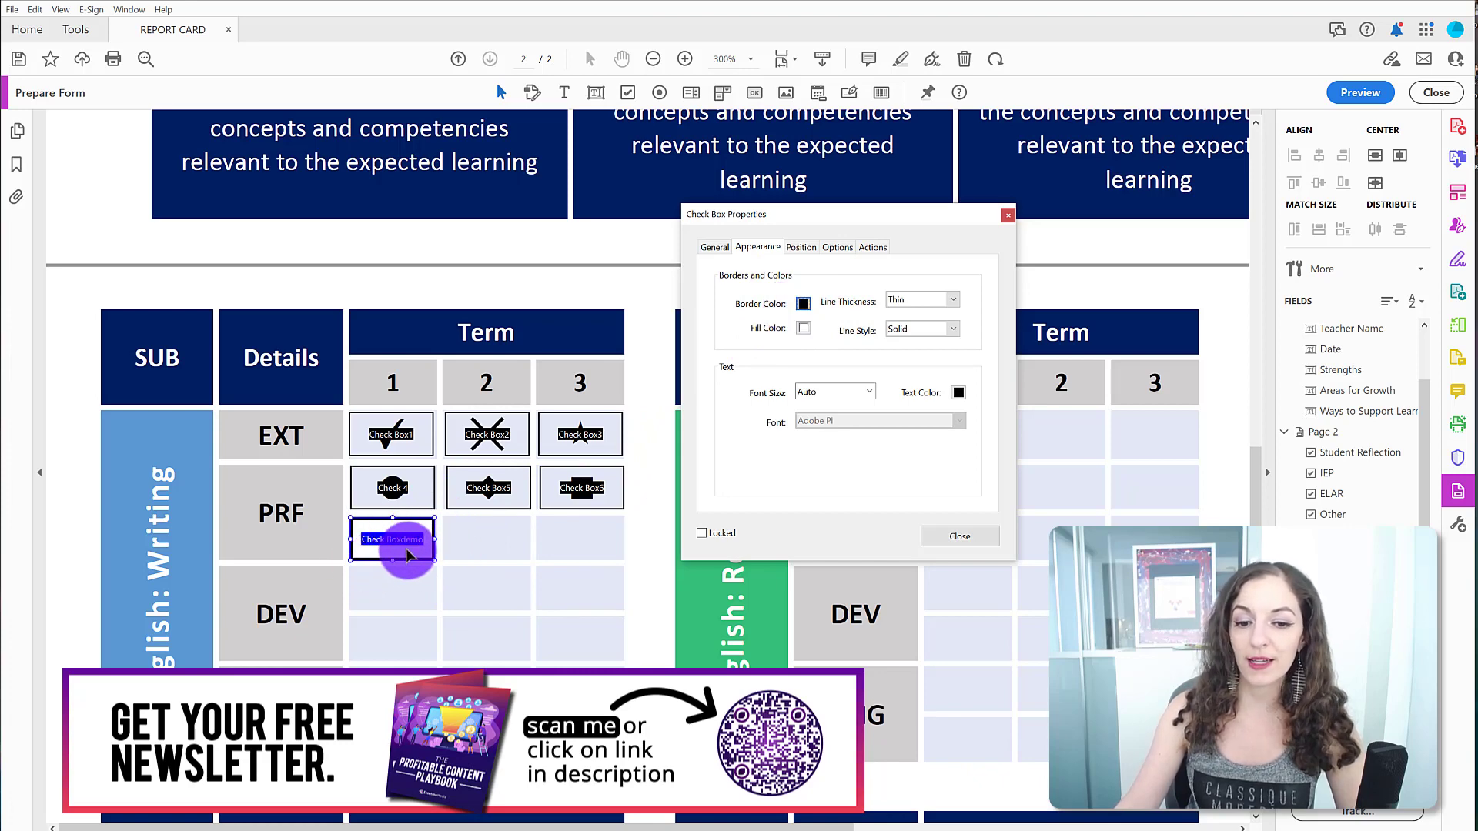
pyautogui.keyDown('ctrl'); pyautogui.click(397, 492); pyautogui.keyUp('ctrl')
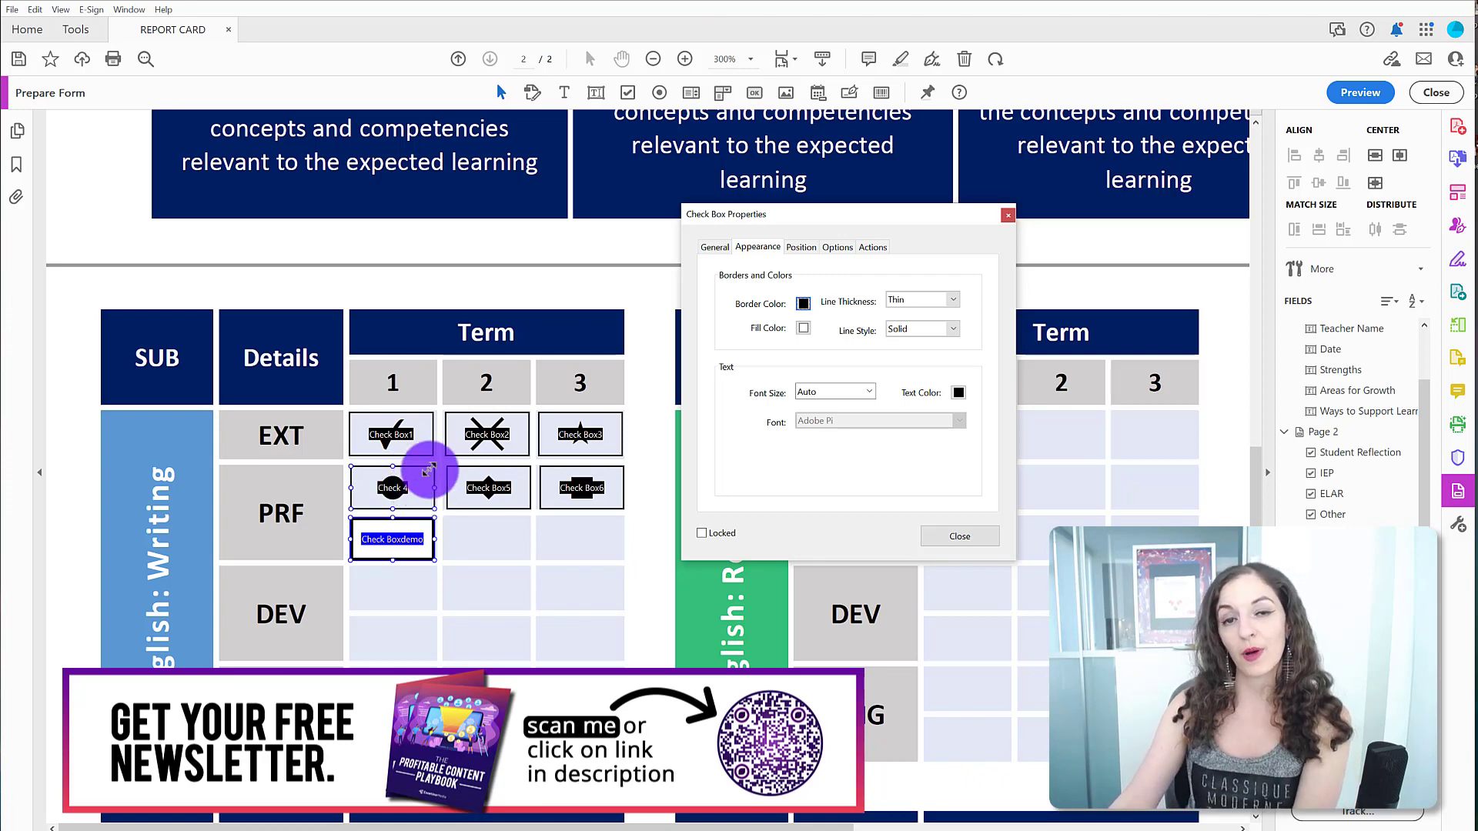
pyautogui.click(803, 304)
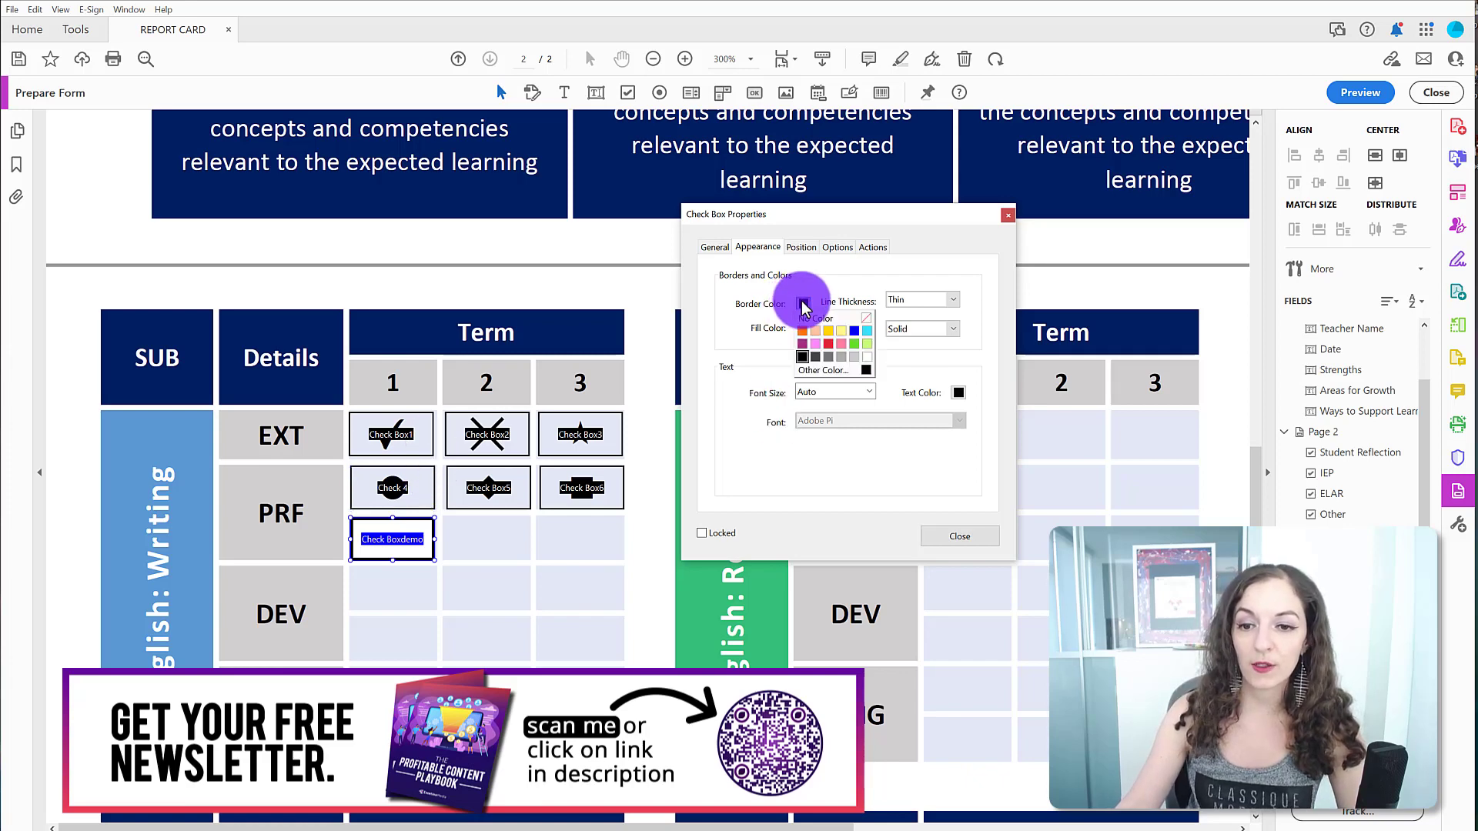
pyautogui.click(835, 326)
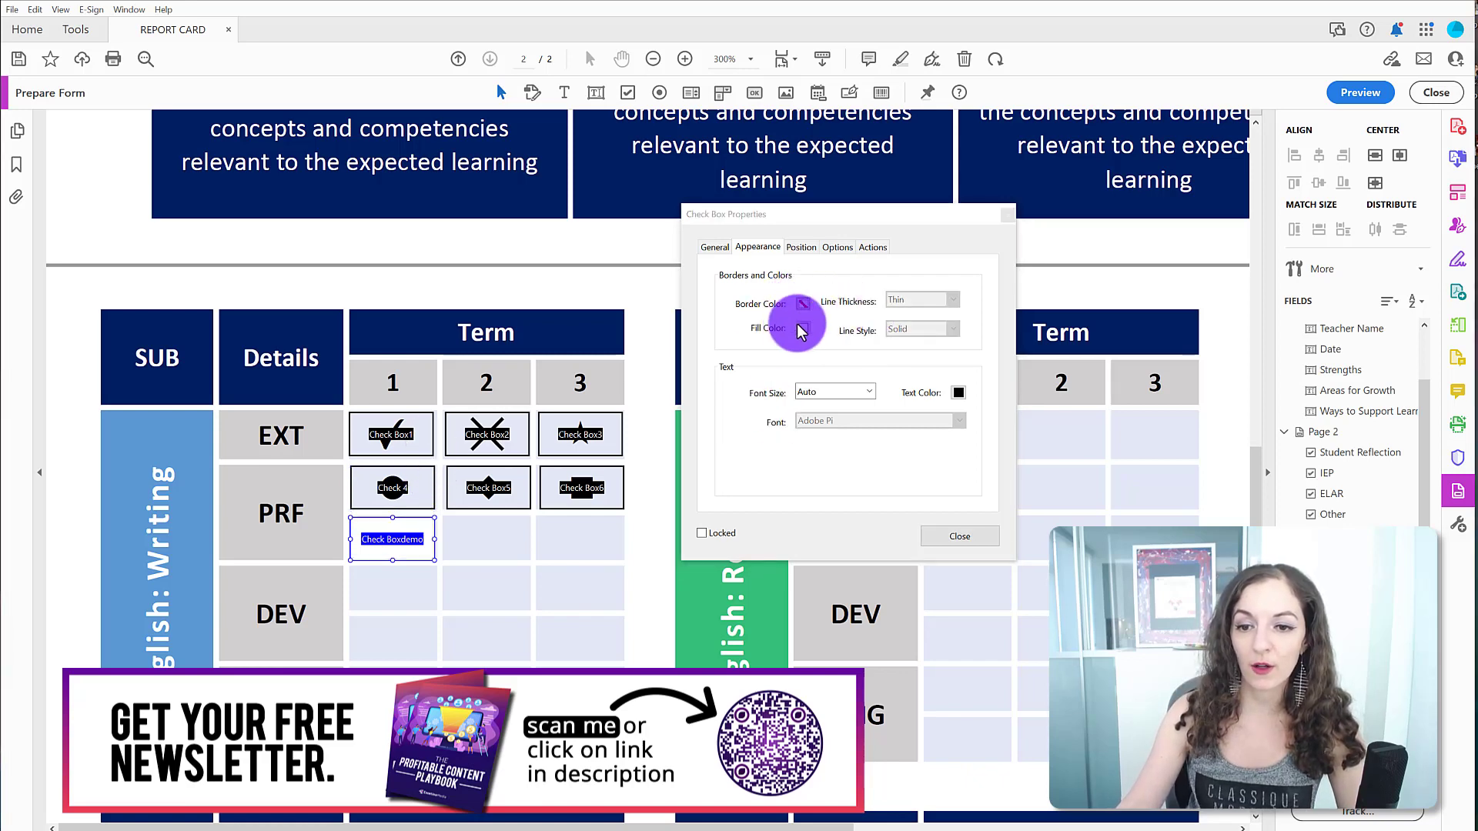
pyautogui.click(803, 328)
pyautogui.click(838, 348)
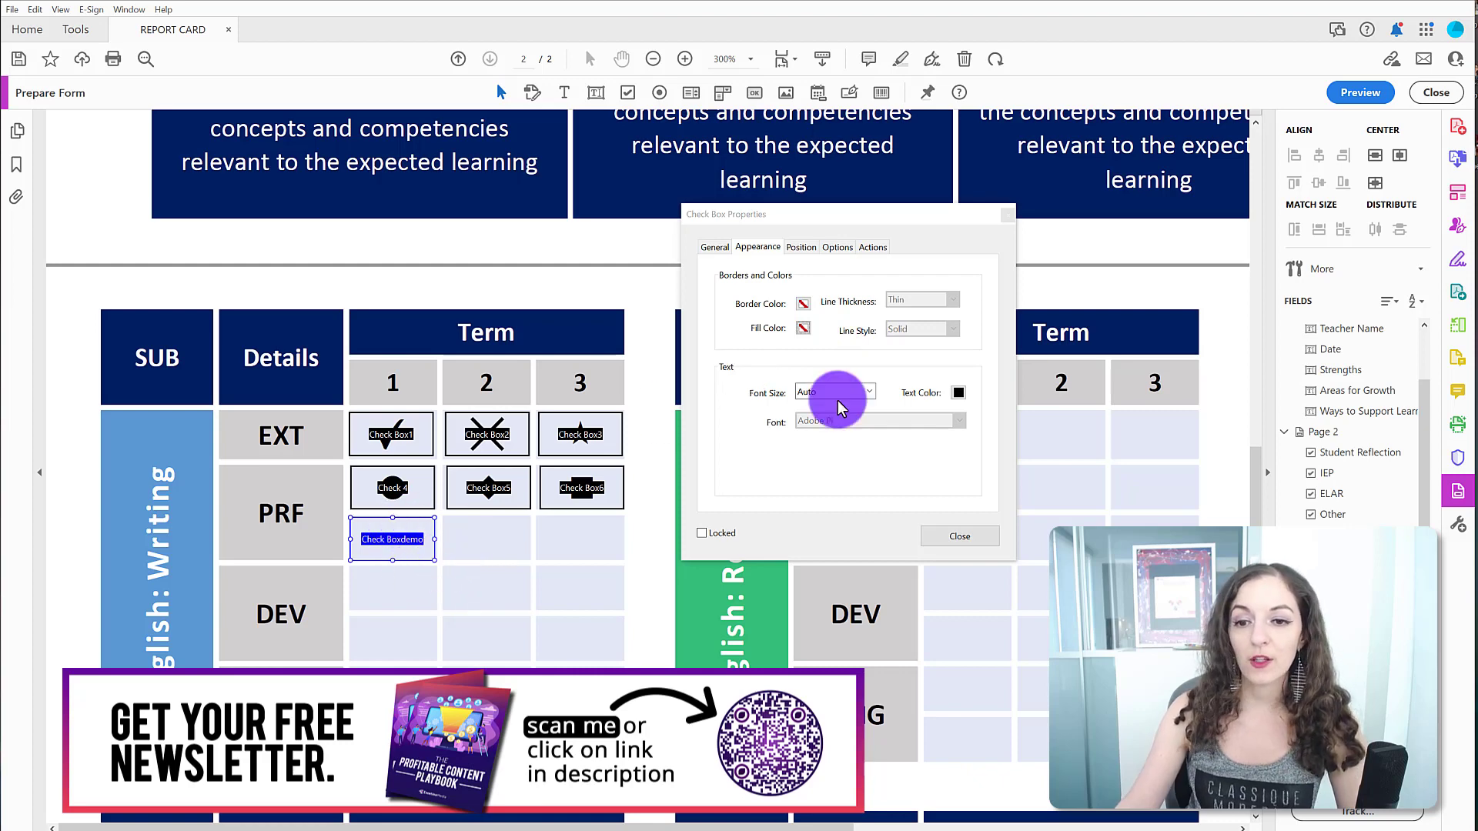
# Step: Keep Check as the check box style on the Options tab
pyautogui.click(807, 247)
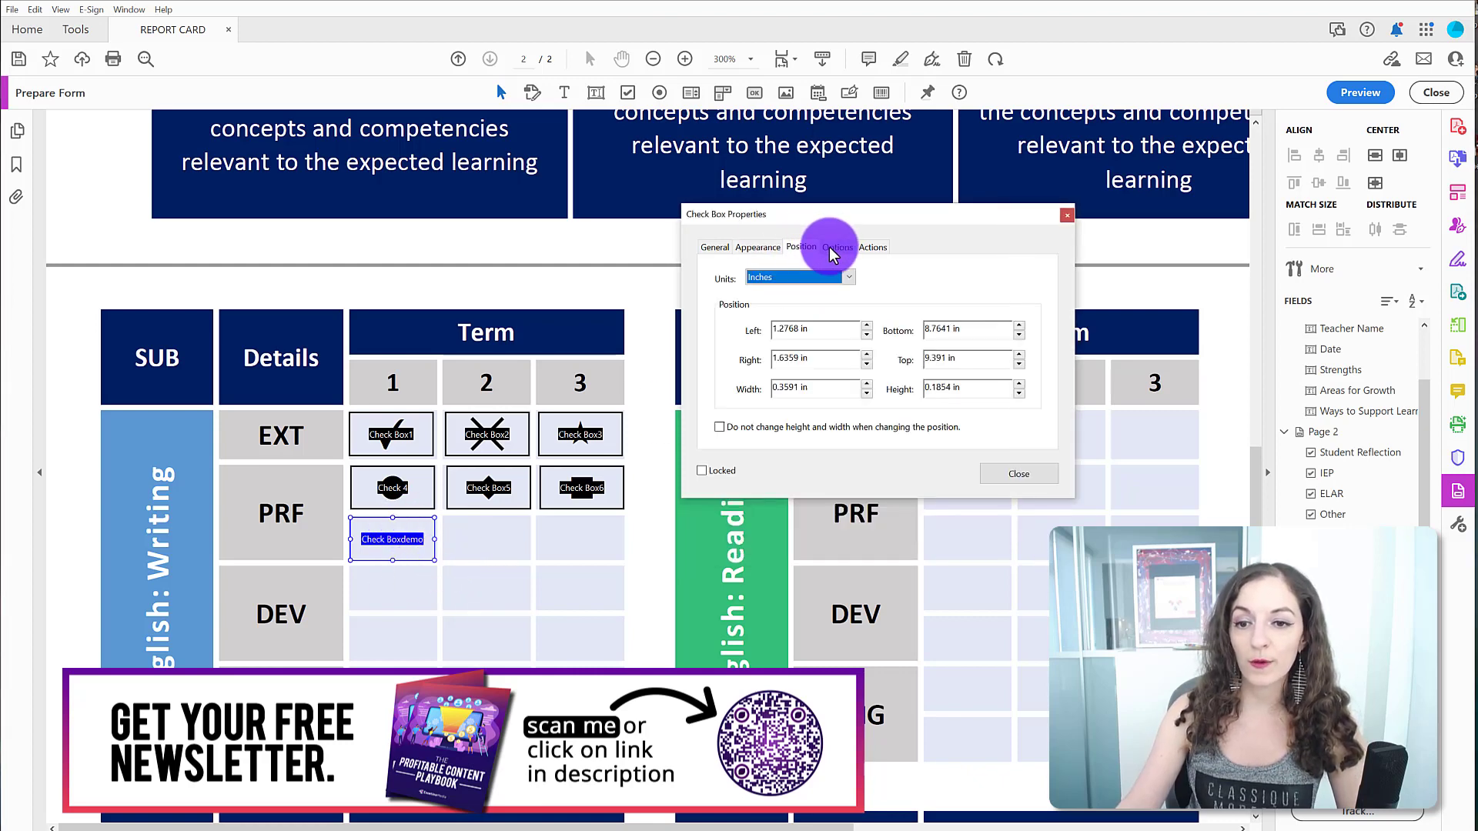
pyautogui.click(837, 247)
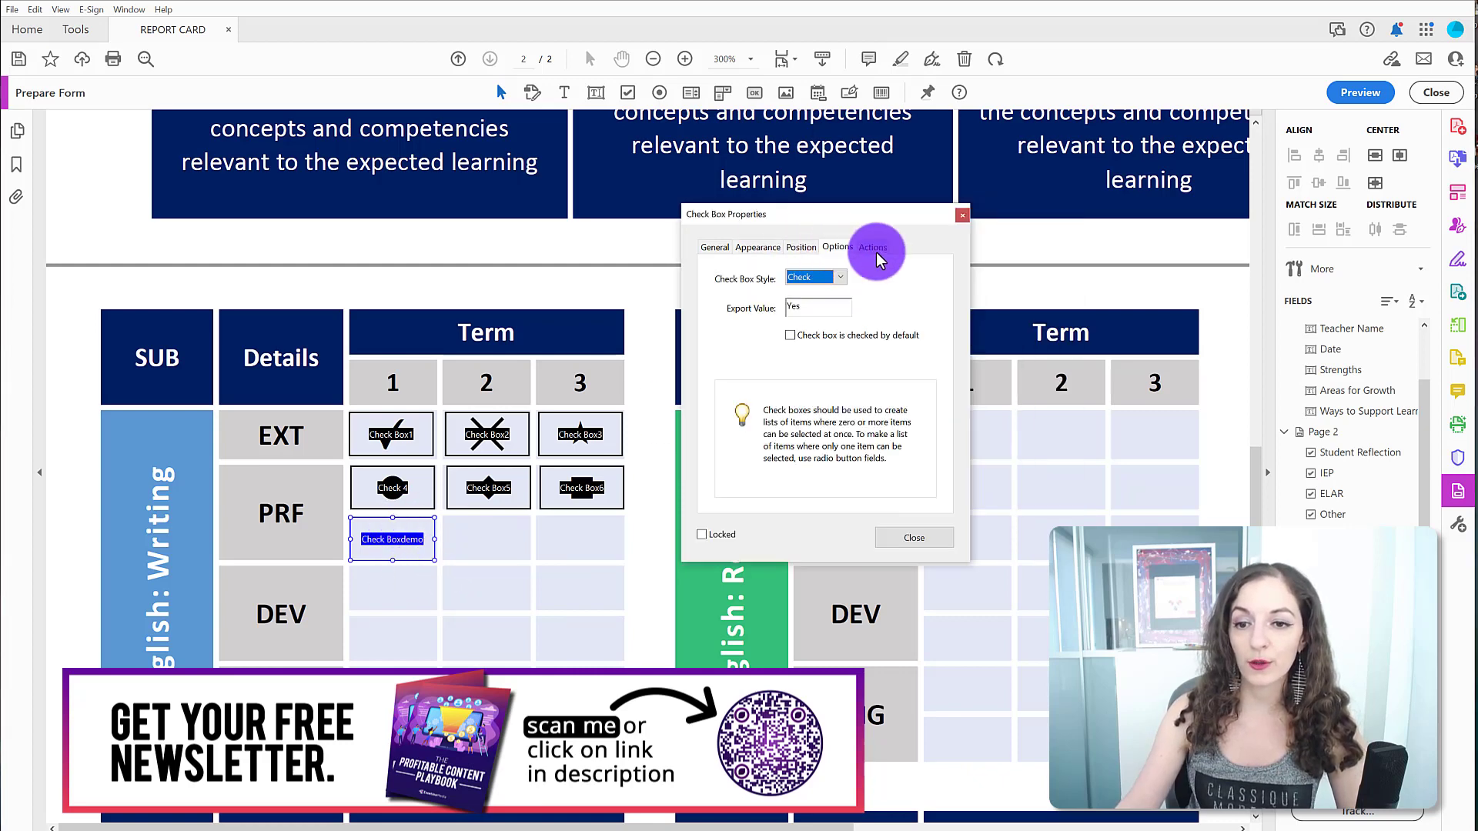
pyautogui.click(841, 279)
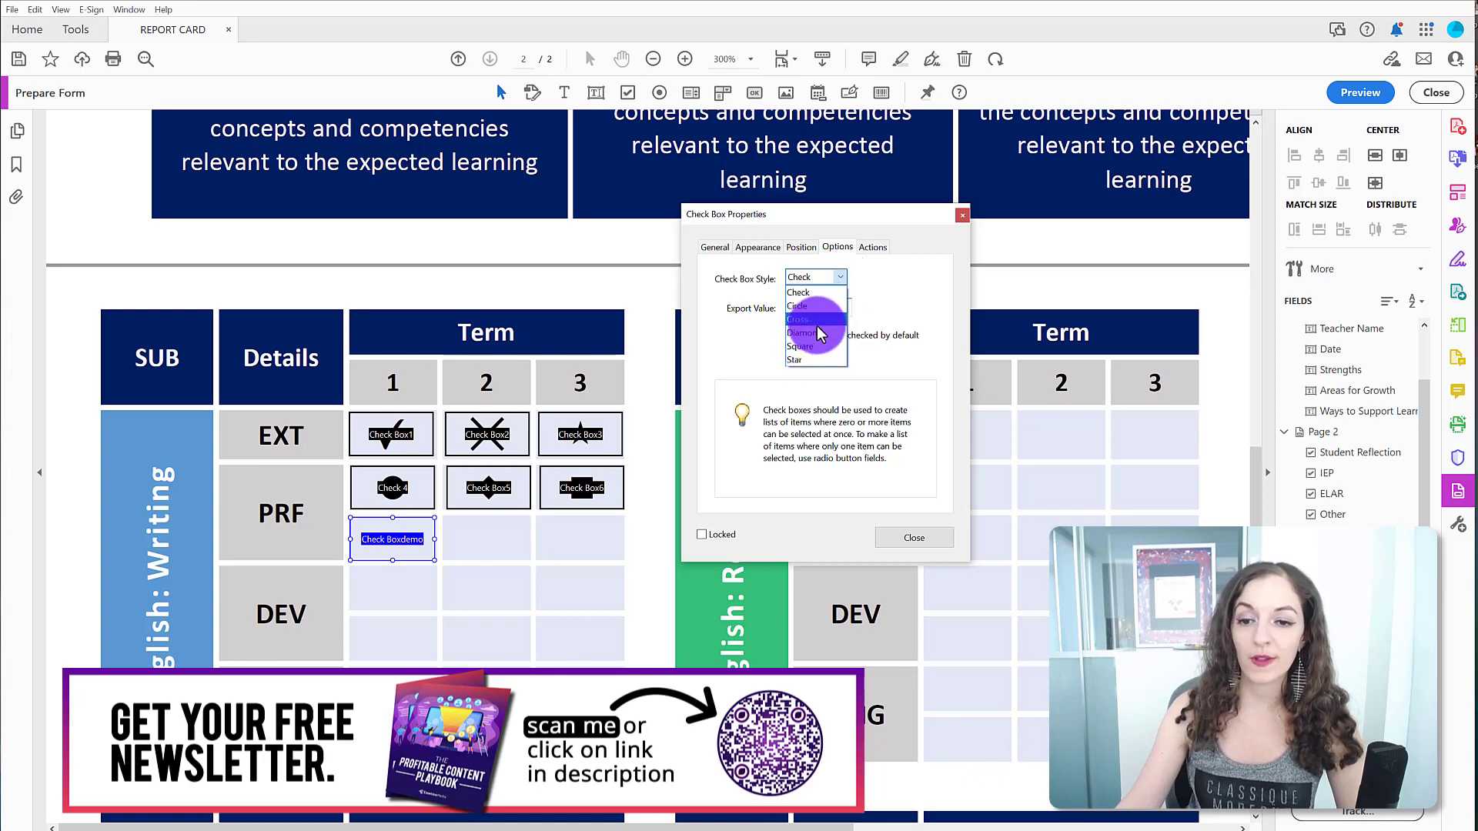
pyautogui.click(1001, 302)
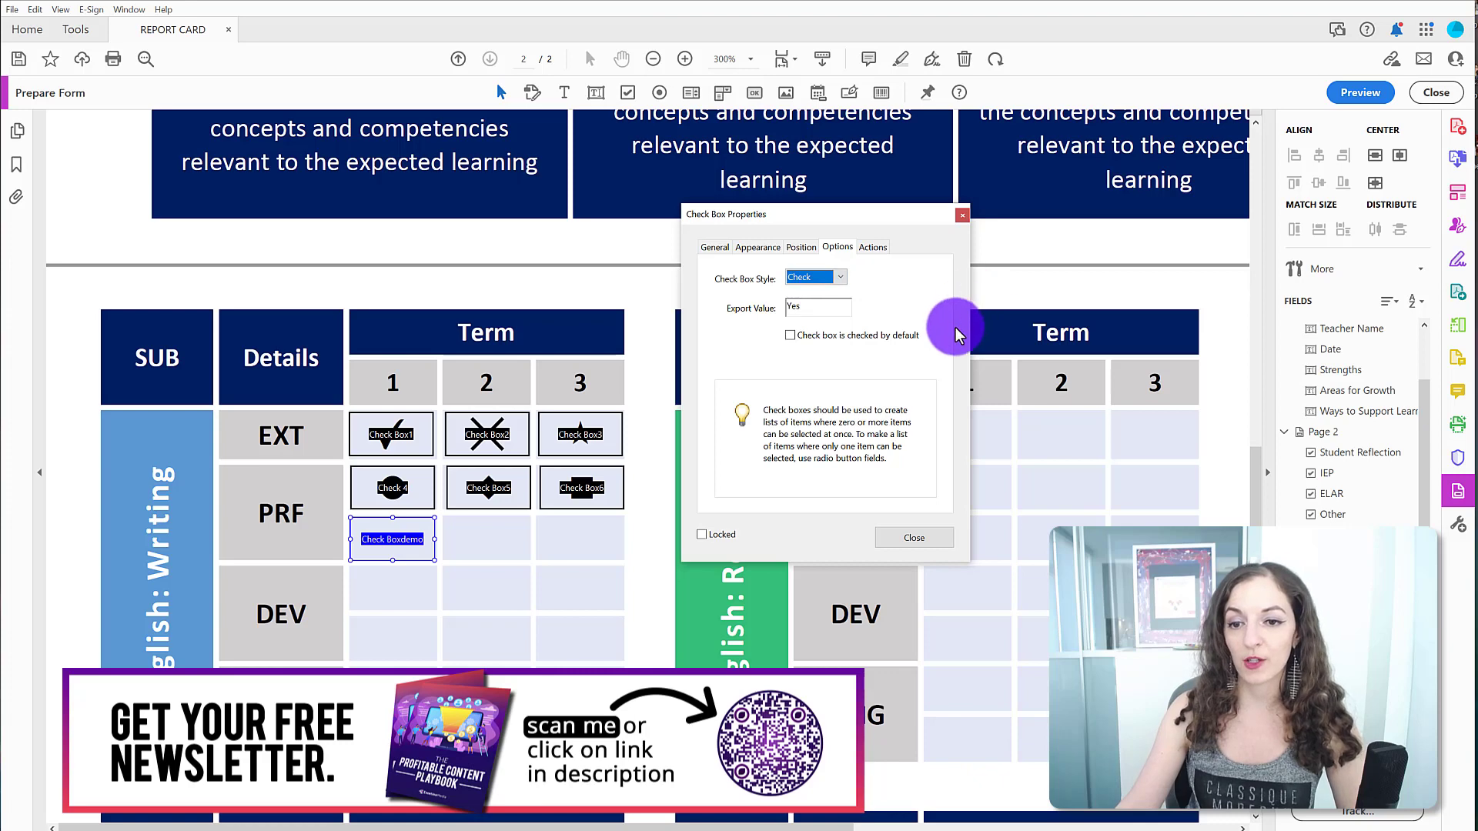
# Step: Preview the form, tick and untick the new Term 1 PRF box twice, then return to editing
pyautogui.click(915, 536)
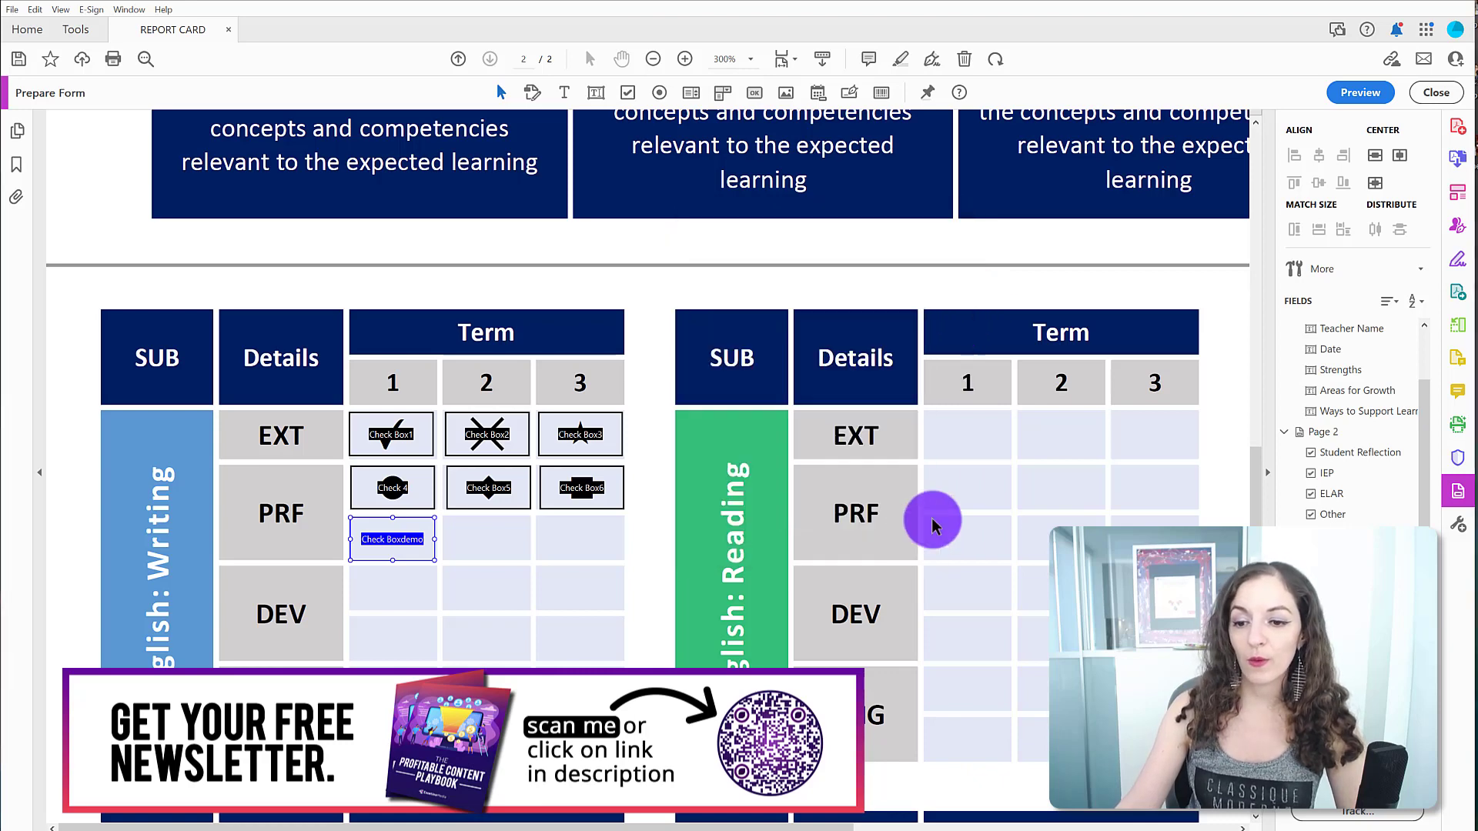
pyautogui.click(1349, 93)
pyautogui.click(401, 543)
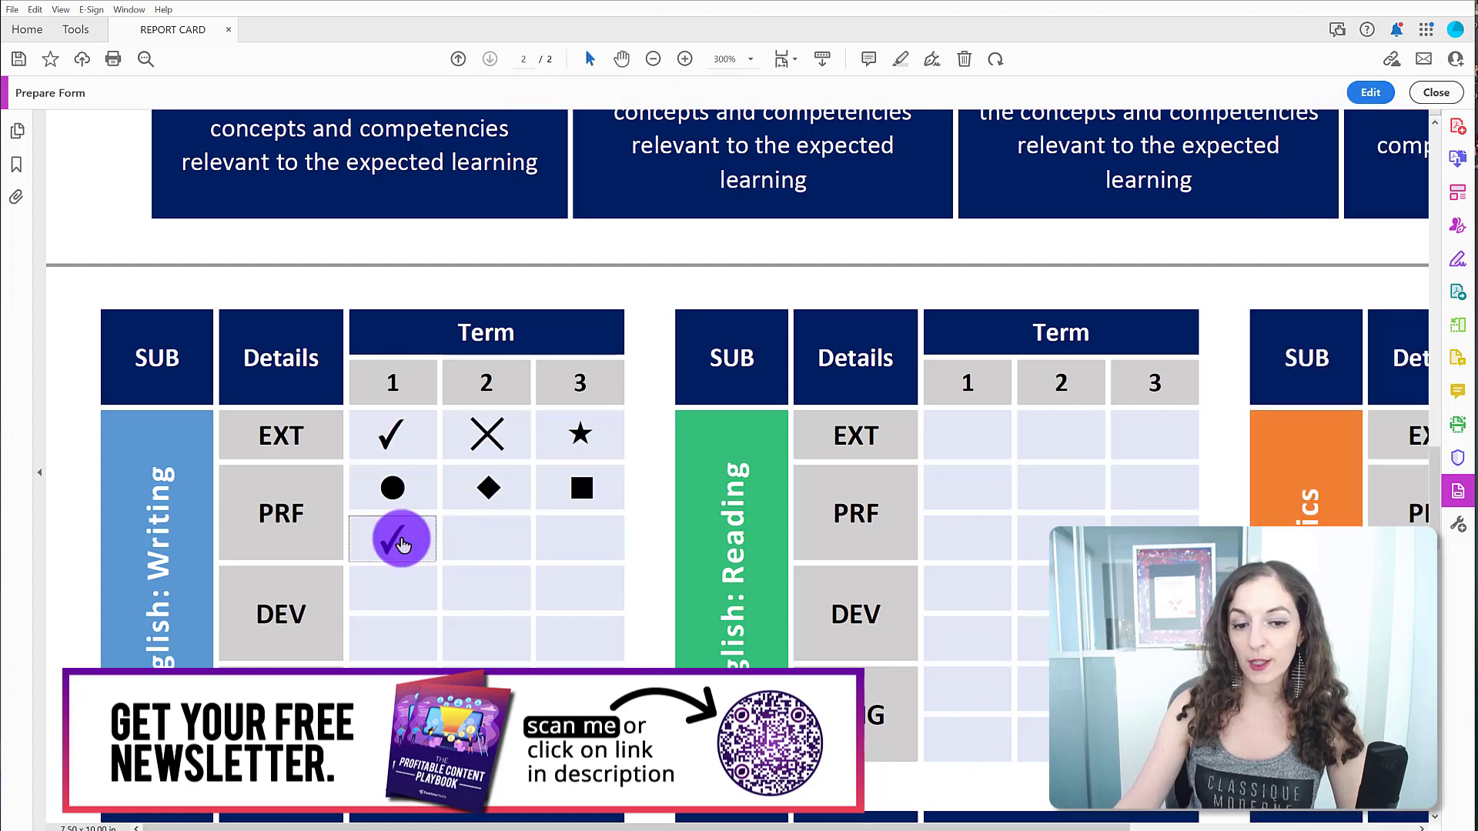
pyautogui.click(429, 552)
pyautogui.click(421, 556)
pyautogui.click(407, 555)
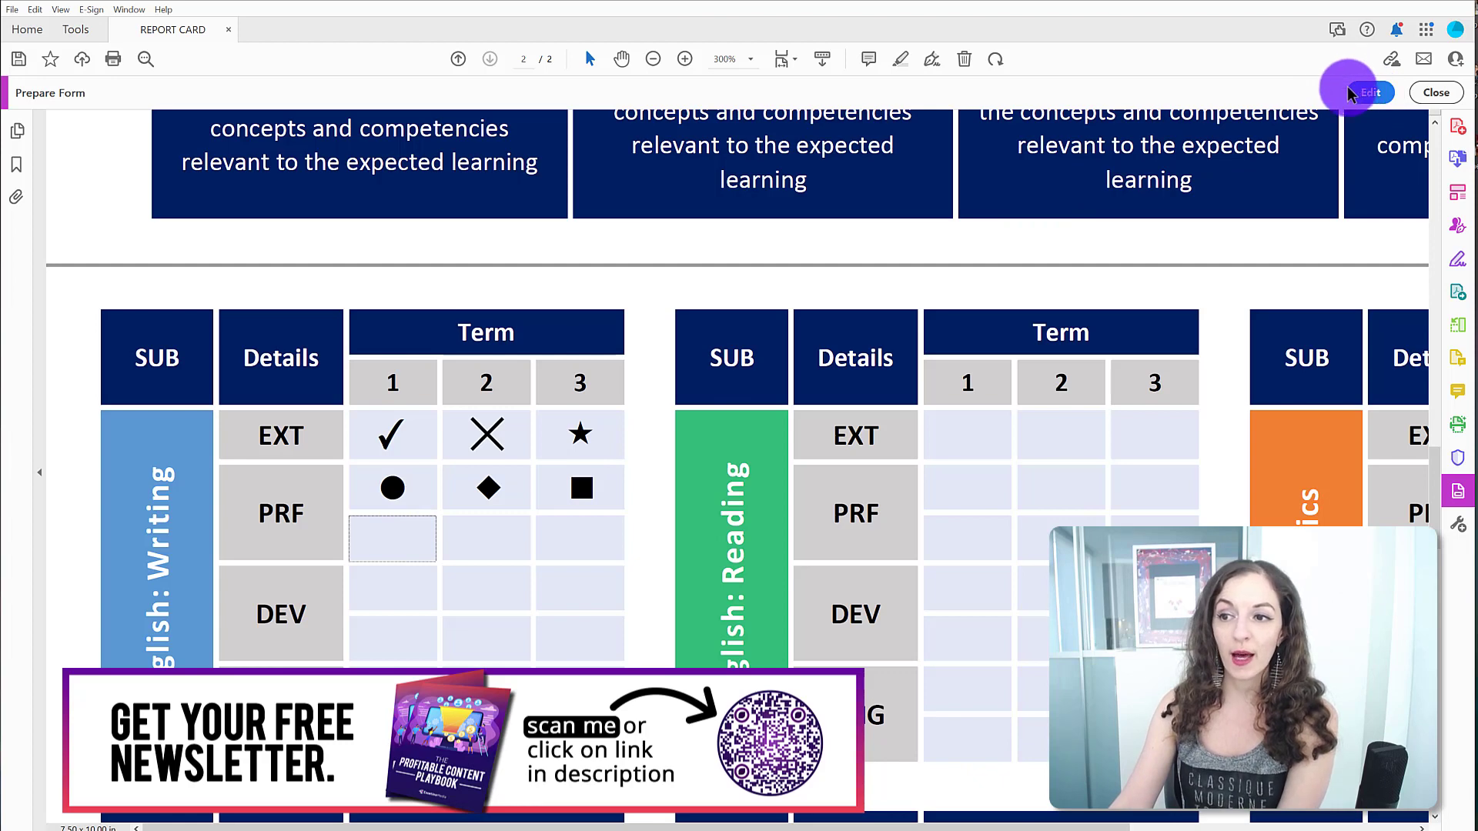
pyautogui.click(1371, 94)
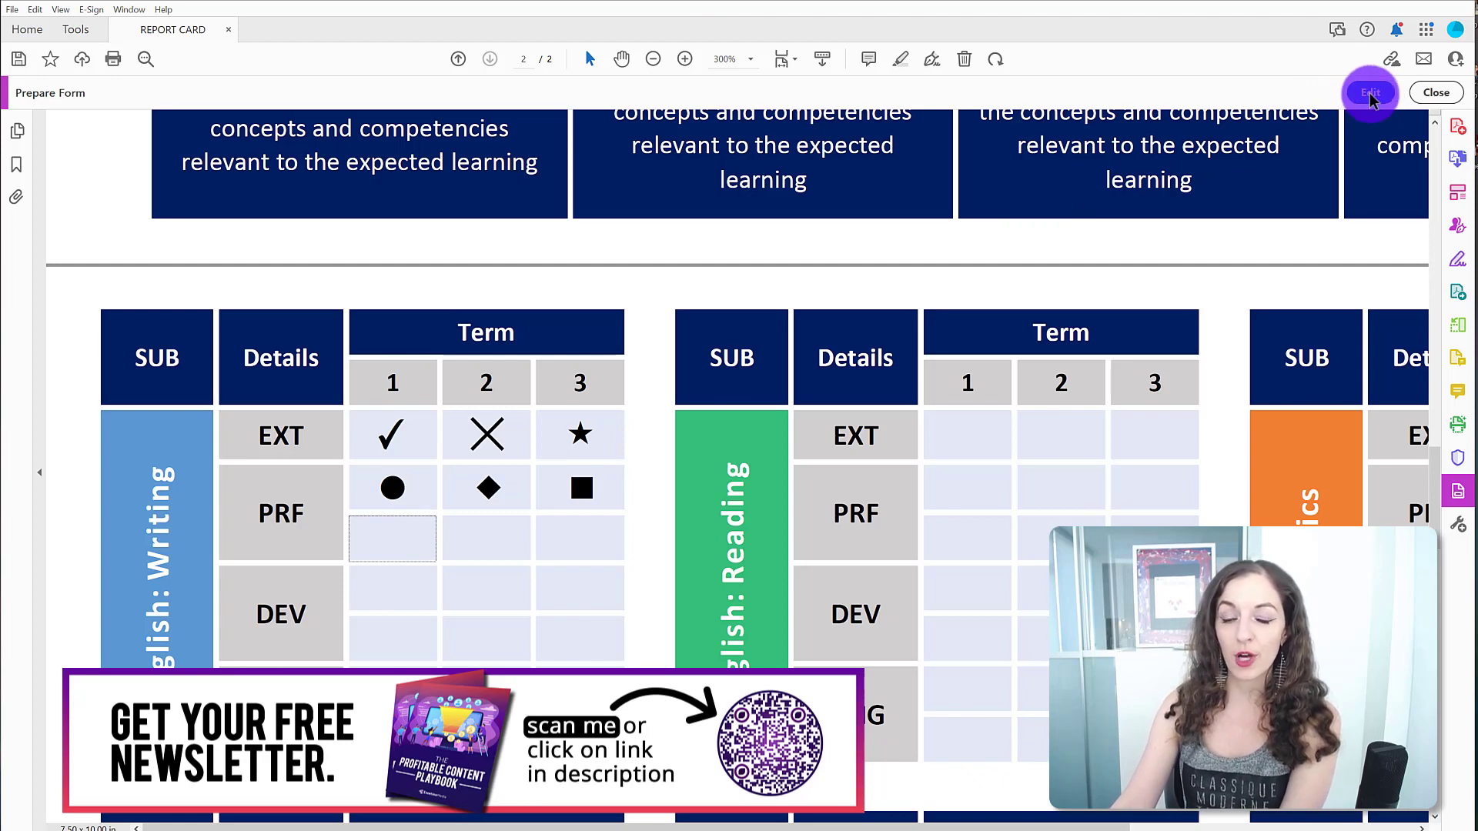
# Step: Copy the Check Boxdemo field and paste it into the PRF Term 2 cell
pyautogui.click(1370, 92)
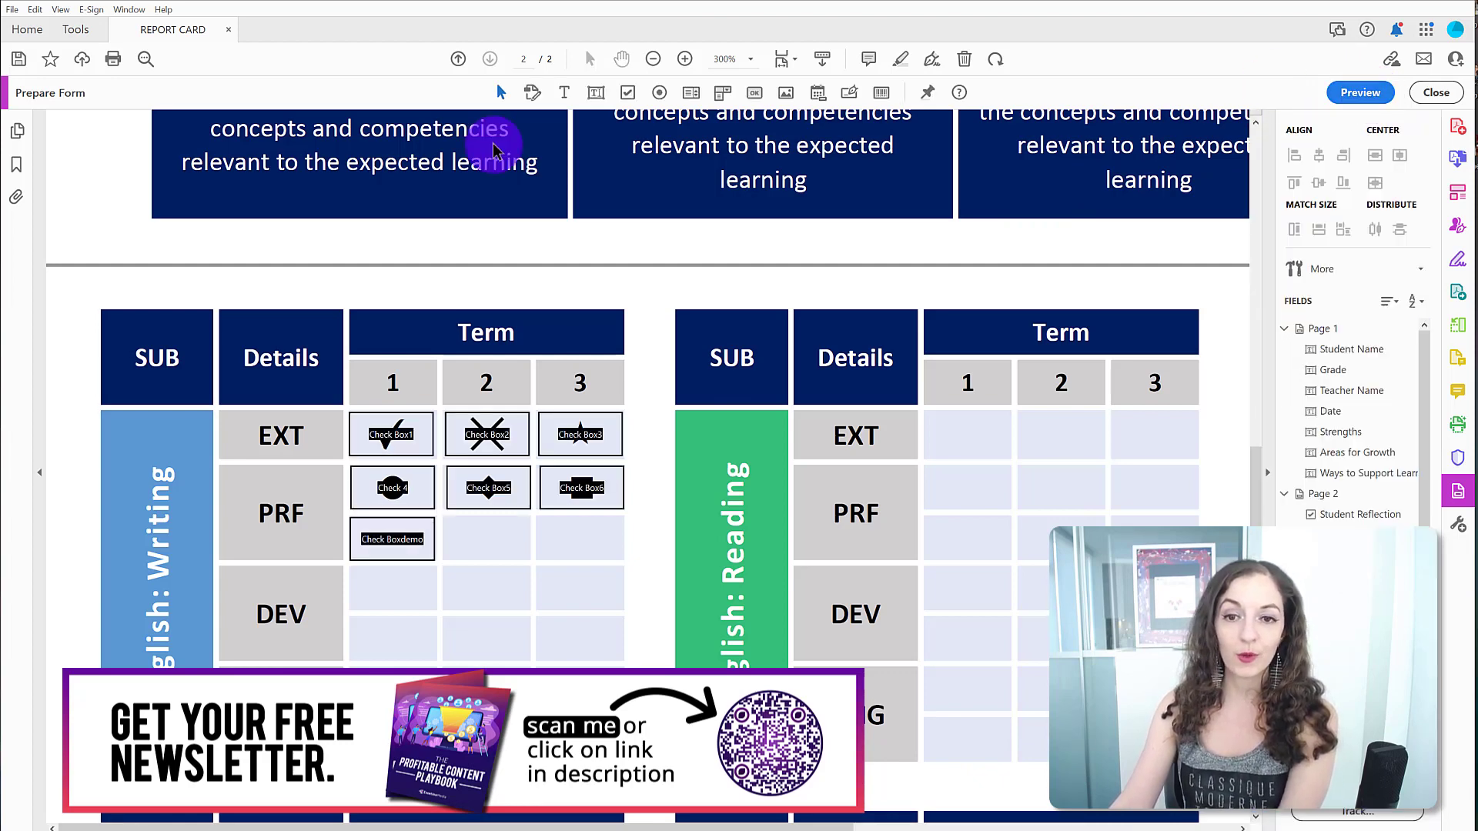
pyautogui.click(414, 555)
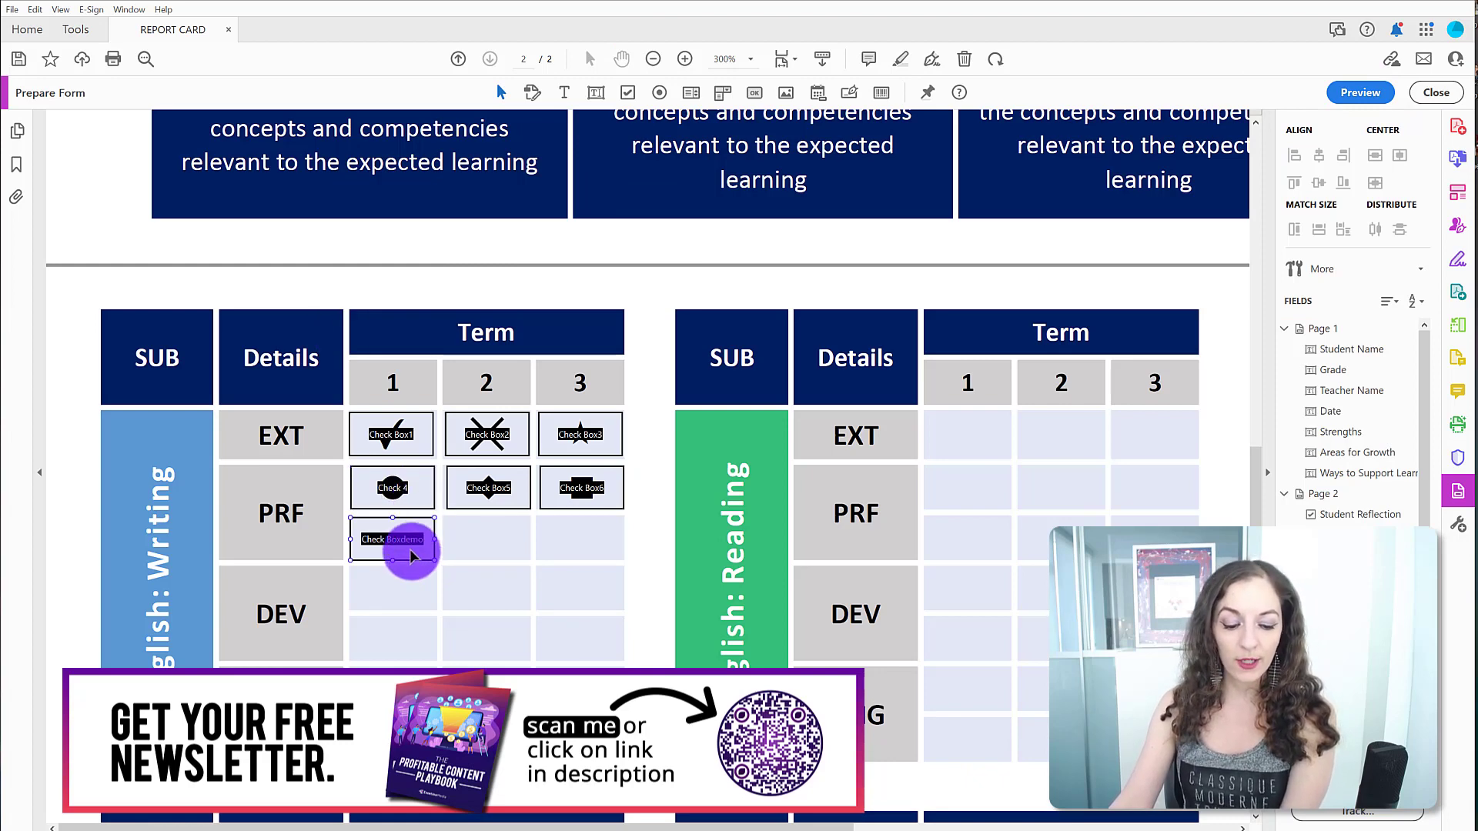
pyautogui.rightClick(410, 548)
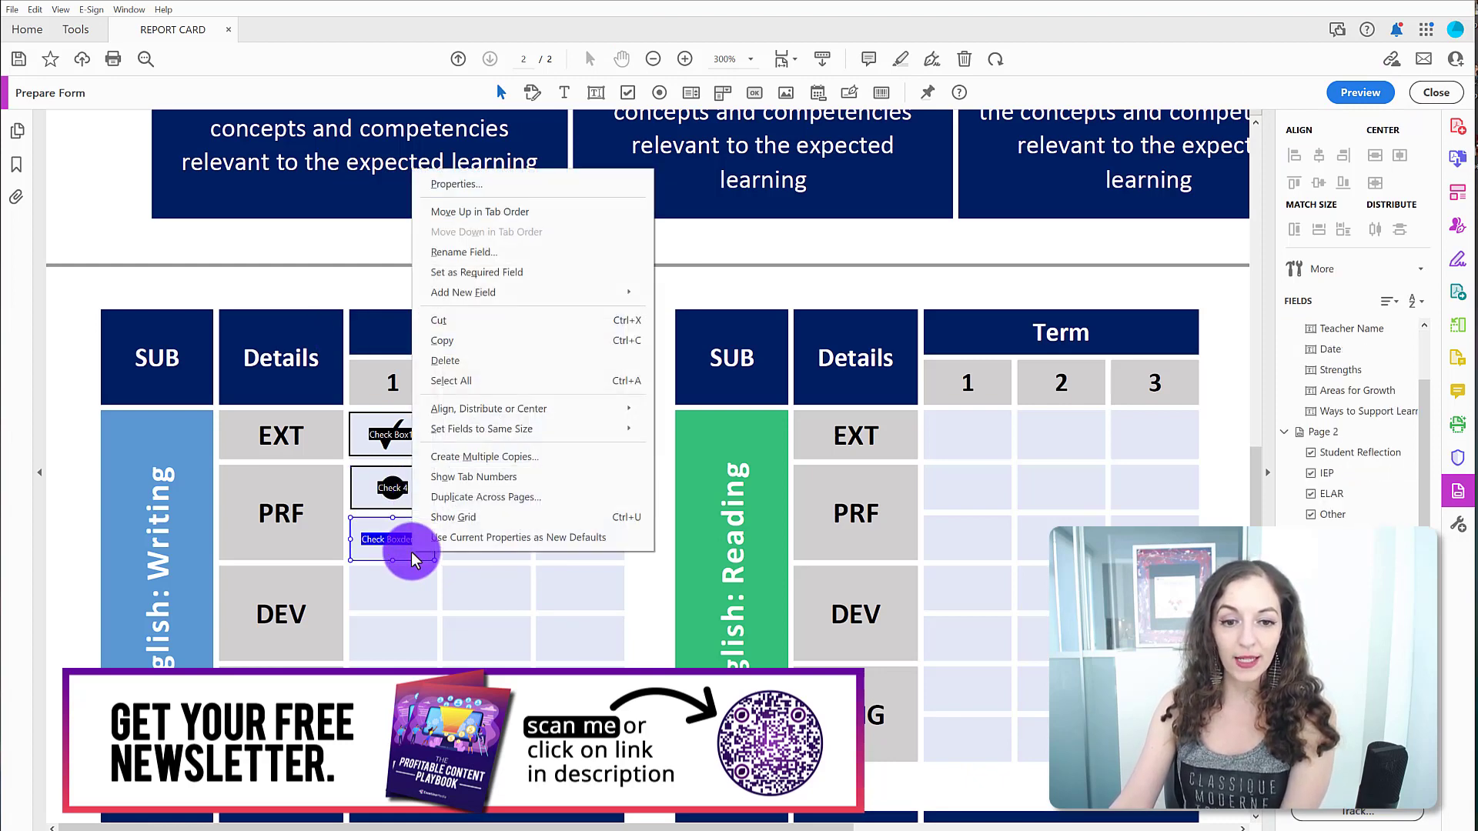
pyautogui.click(462, 340)
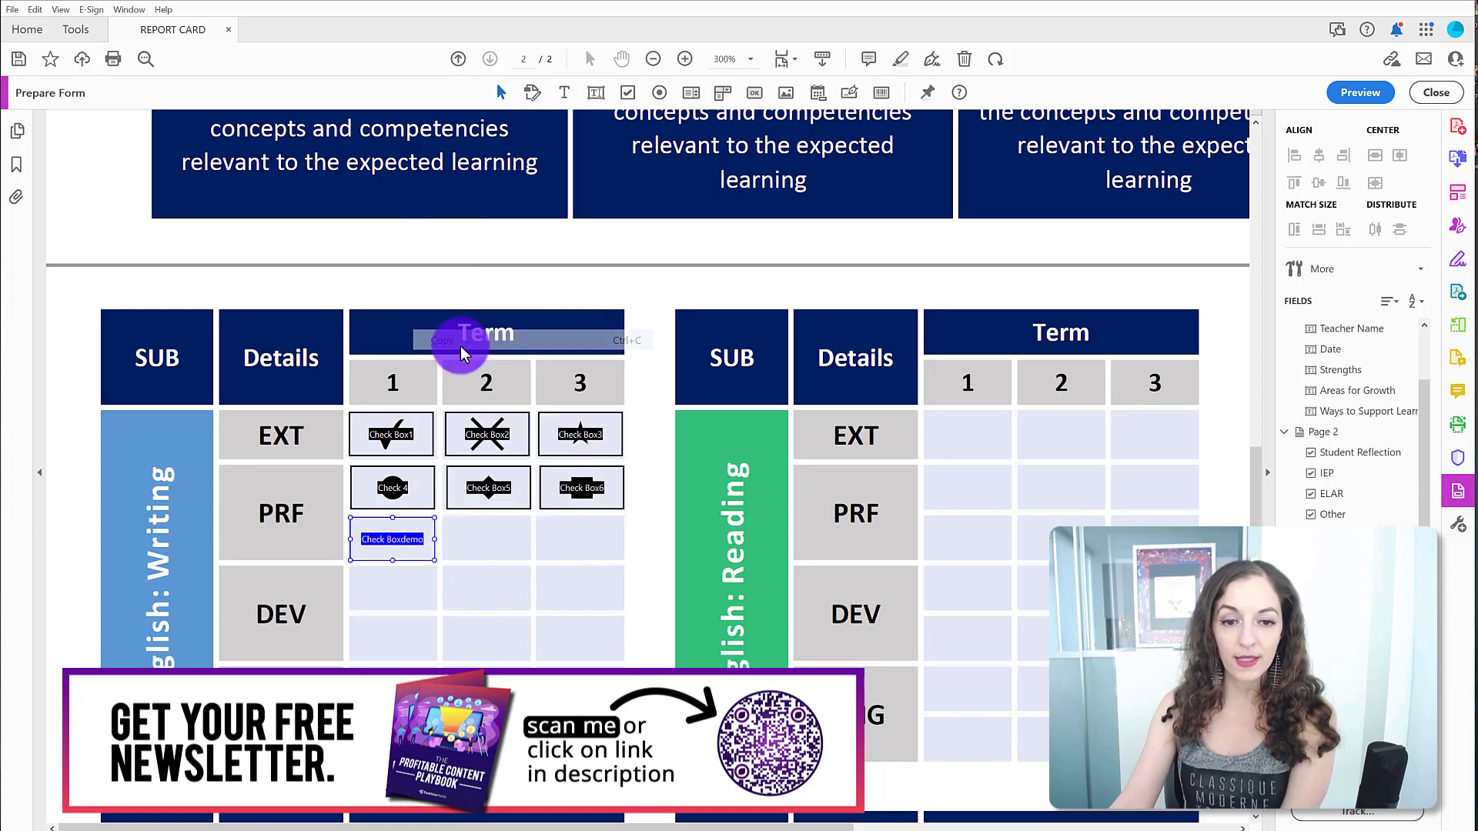
pyautogui.rightClick(491, 546)
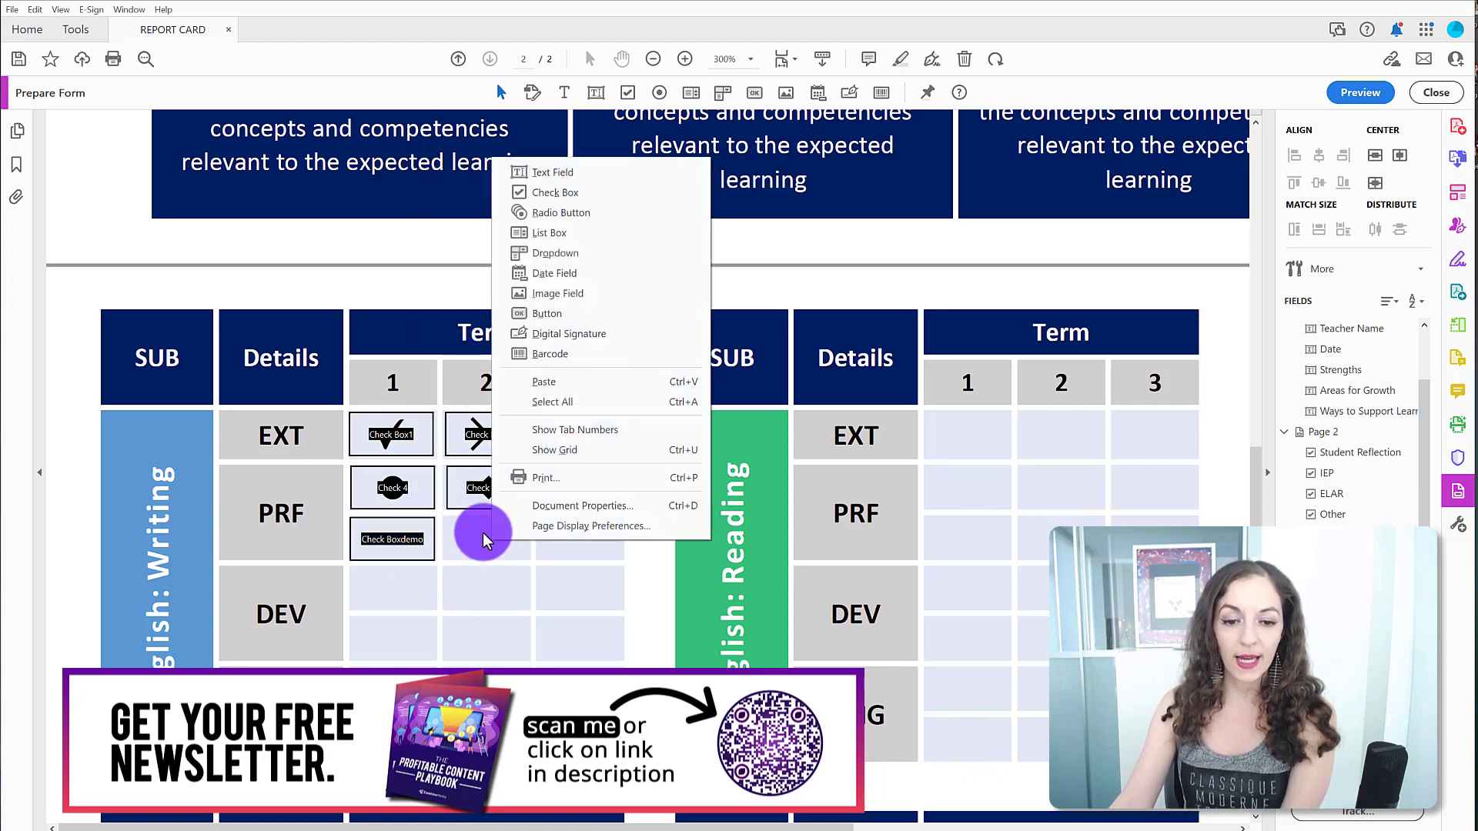
pyautogui.click(543, 382)
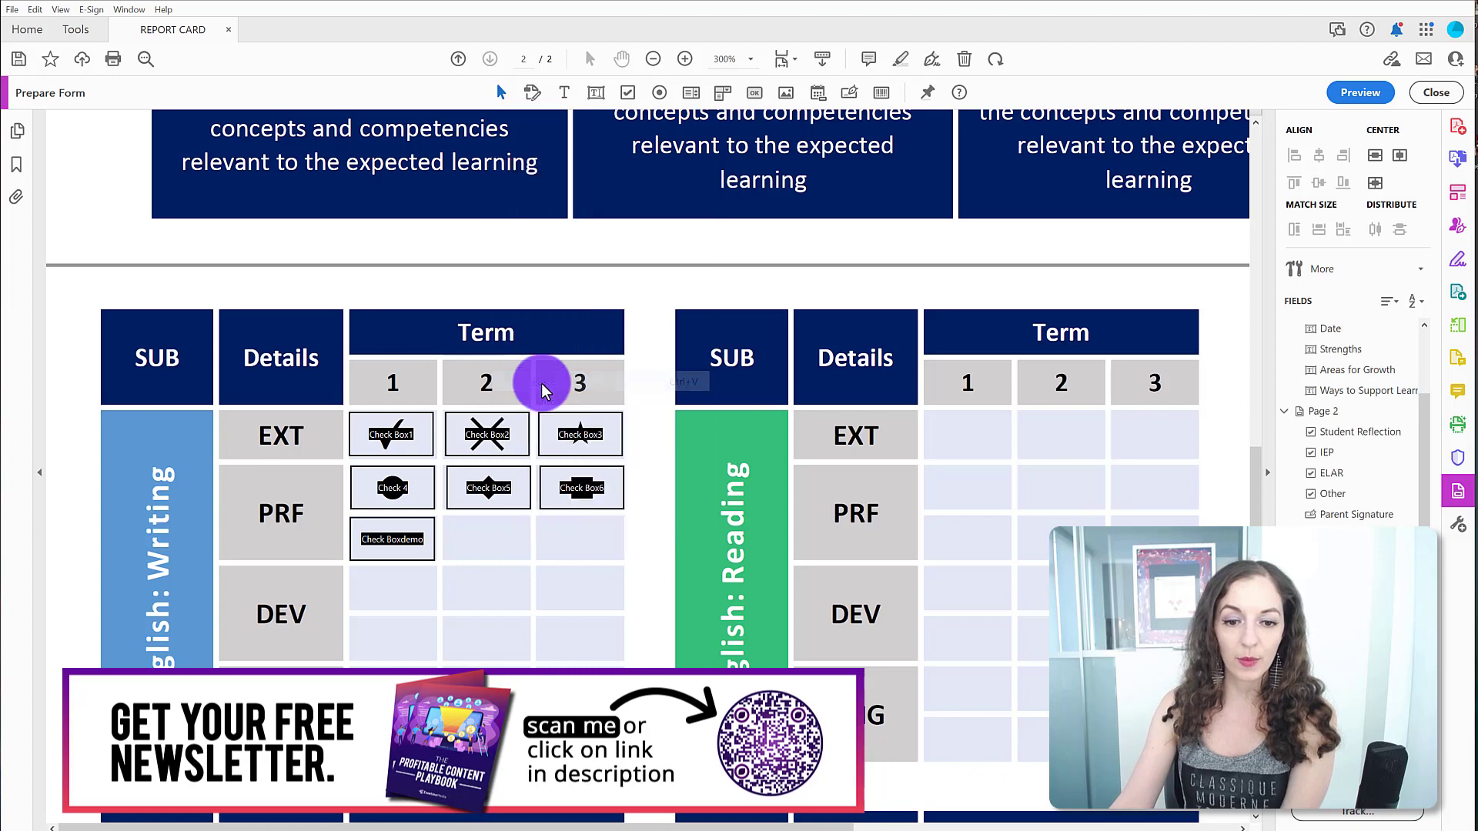
pyautogui.moveTo(664, 565); pyautogui.dragTo(505, 558)
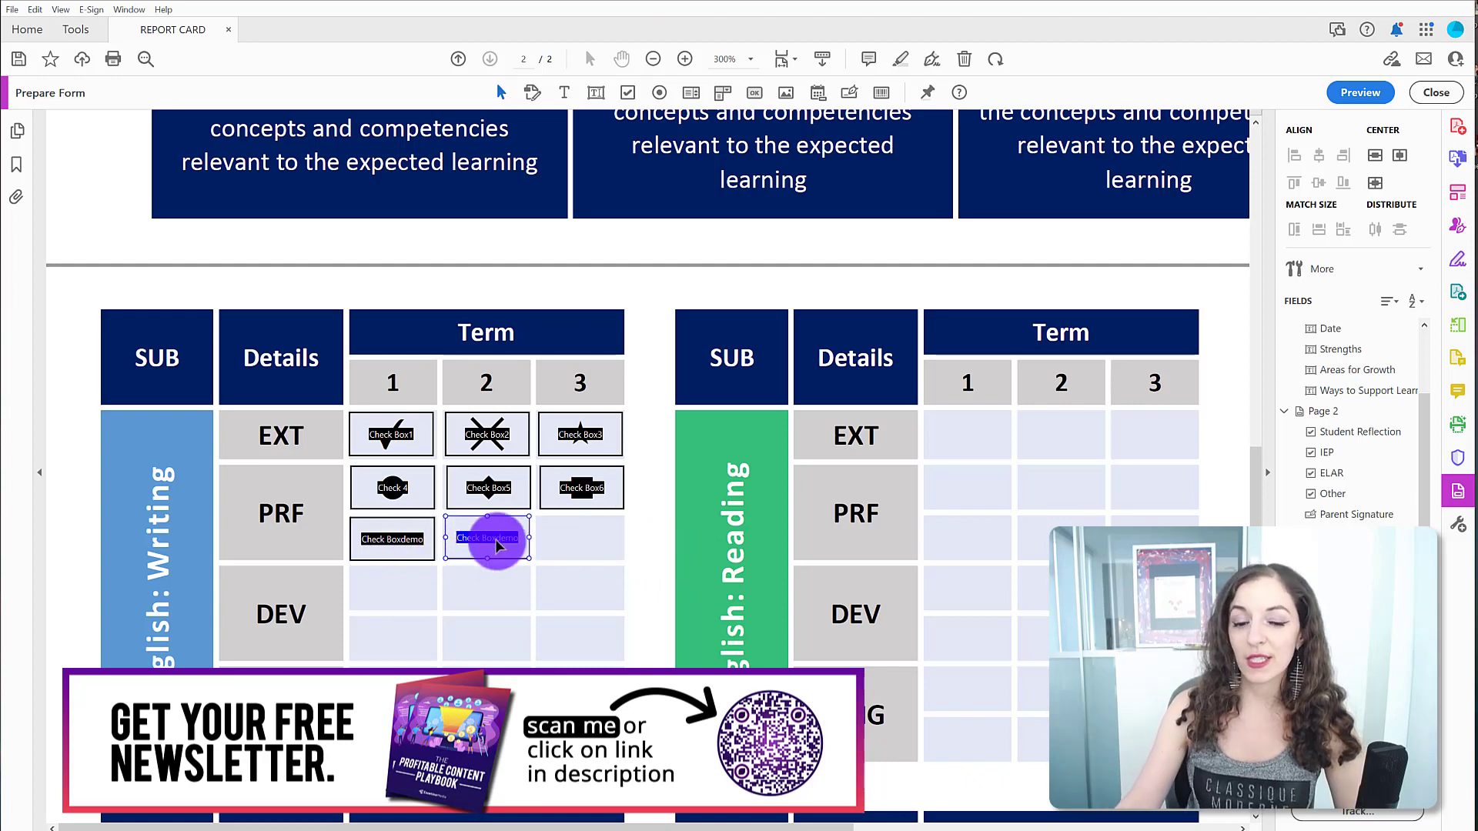
# Step: Preview the form to test both PRF boxes, then return to editing
pyautogui.click(1361, 92)
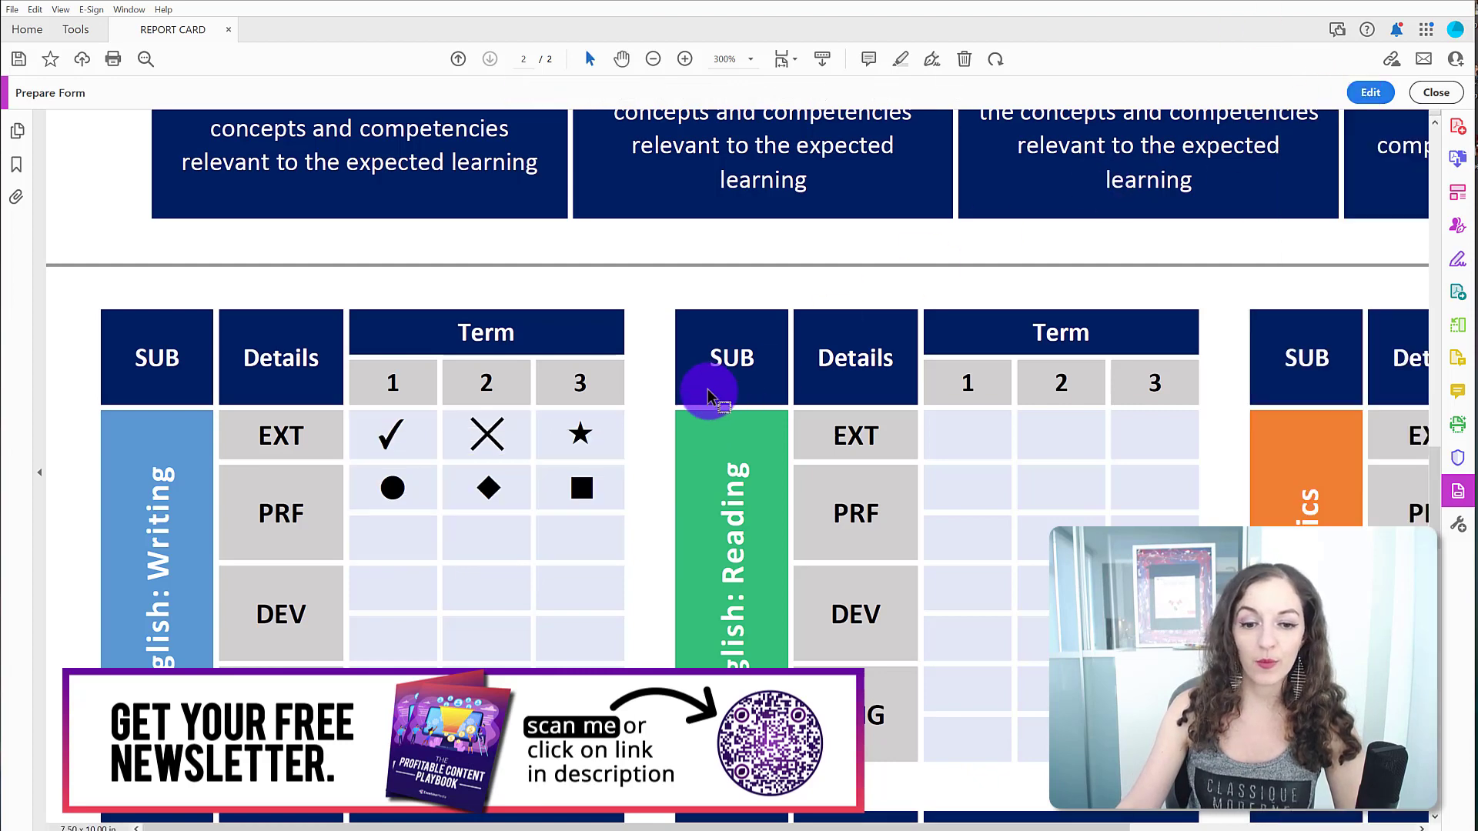
pyautogui.click(496, 545)
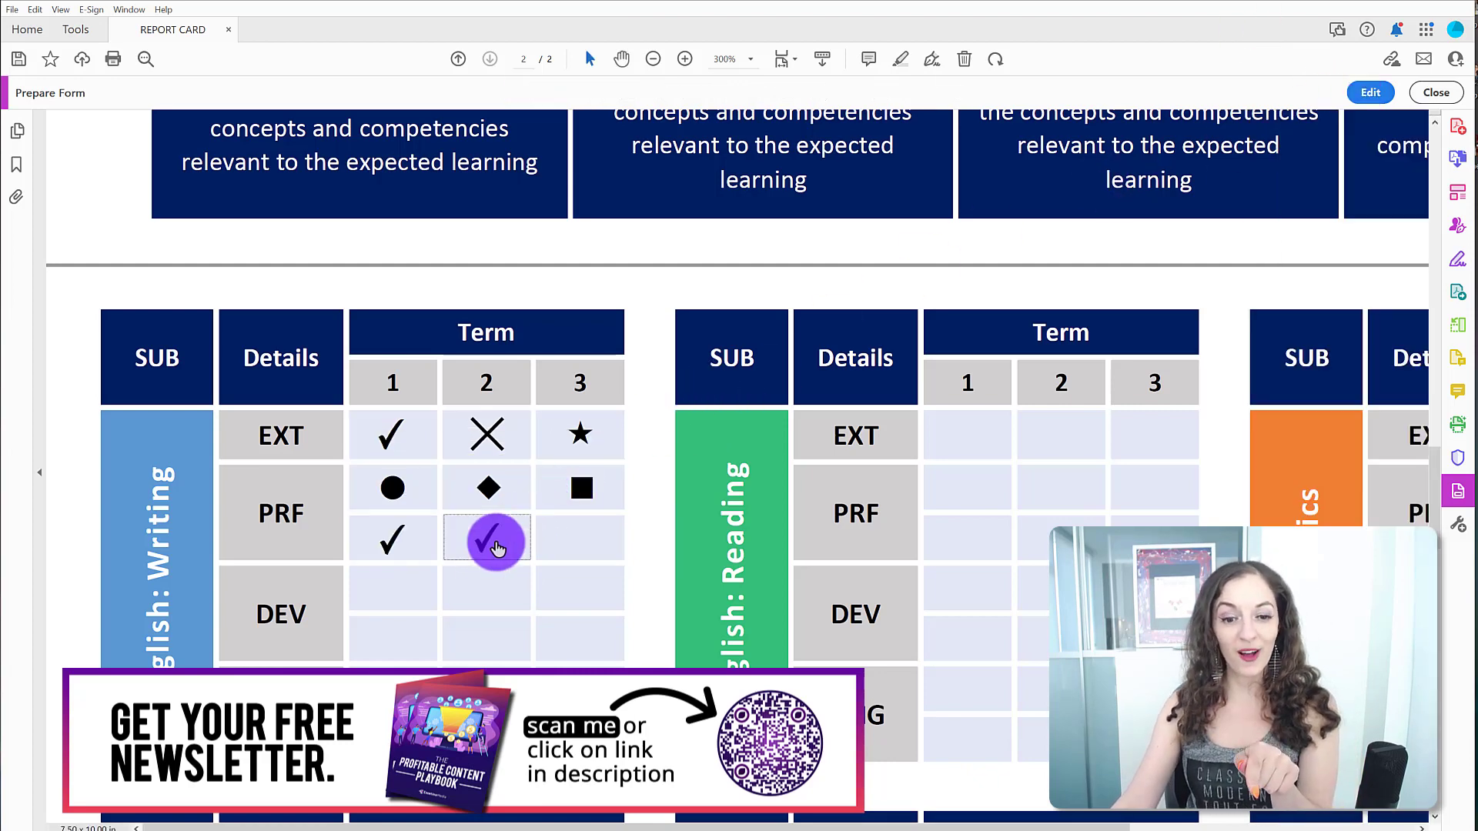
pyautogui.click(393, 546)
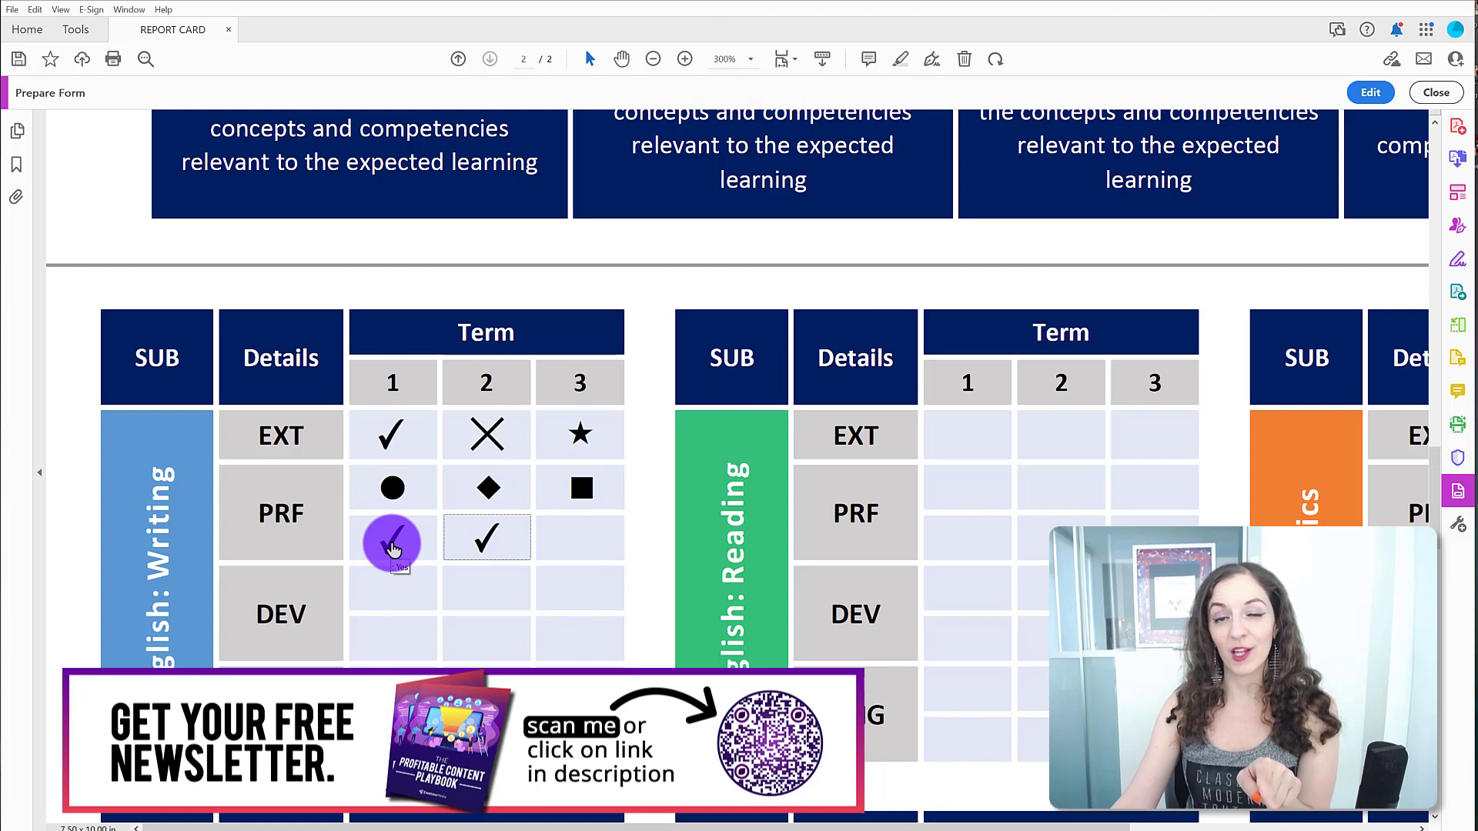
pyautogui.click(1370, 92)
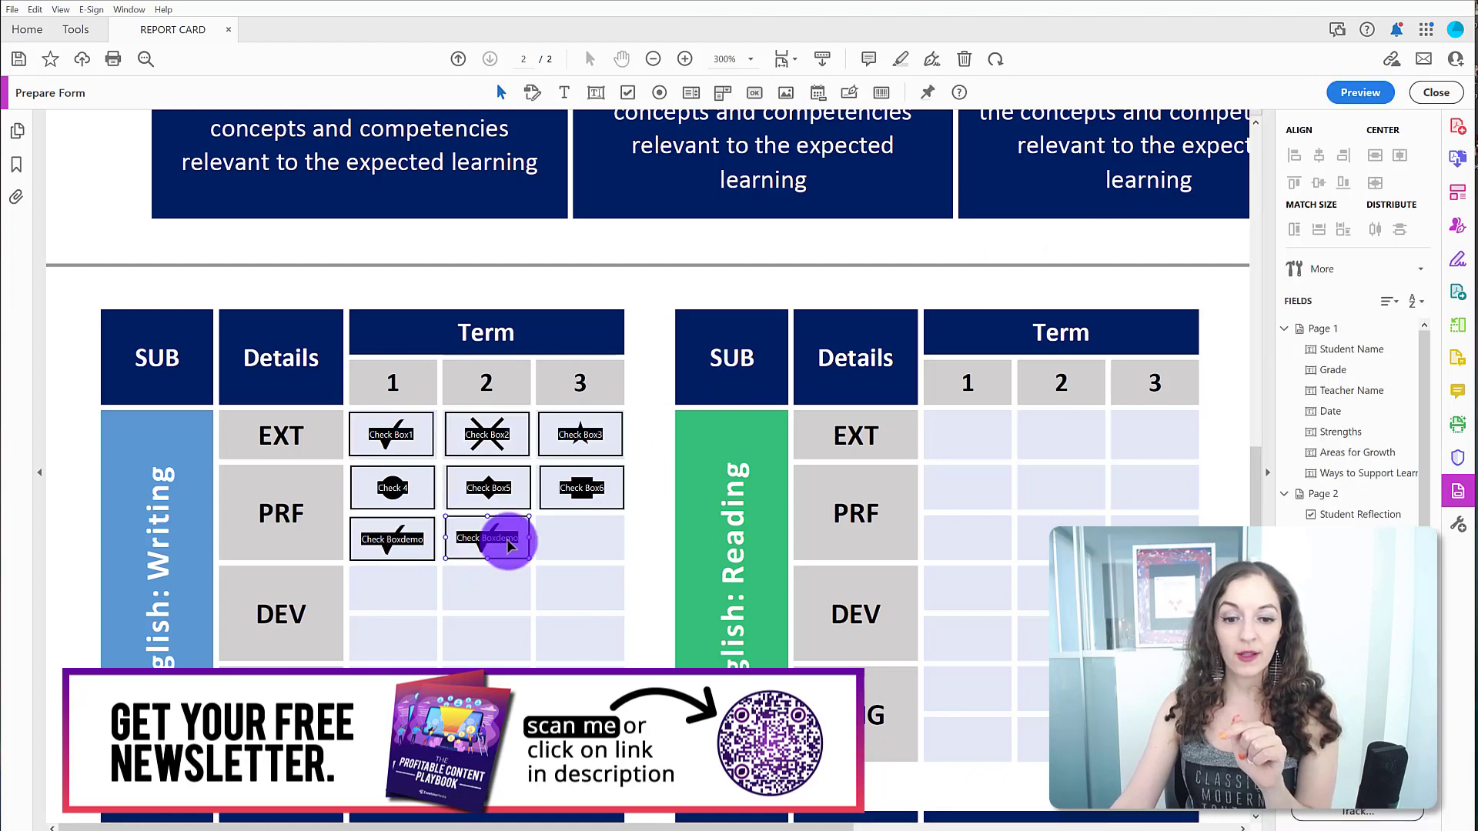
# Step: Rename the Term 2 copy to Check Boxdemo2 in its General properties
pyautogui.doubleClick(499, 538)
pyautogui.click(719, 248)
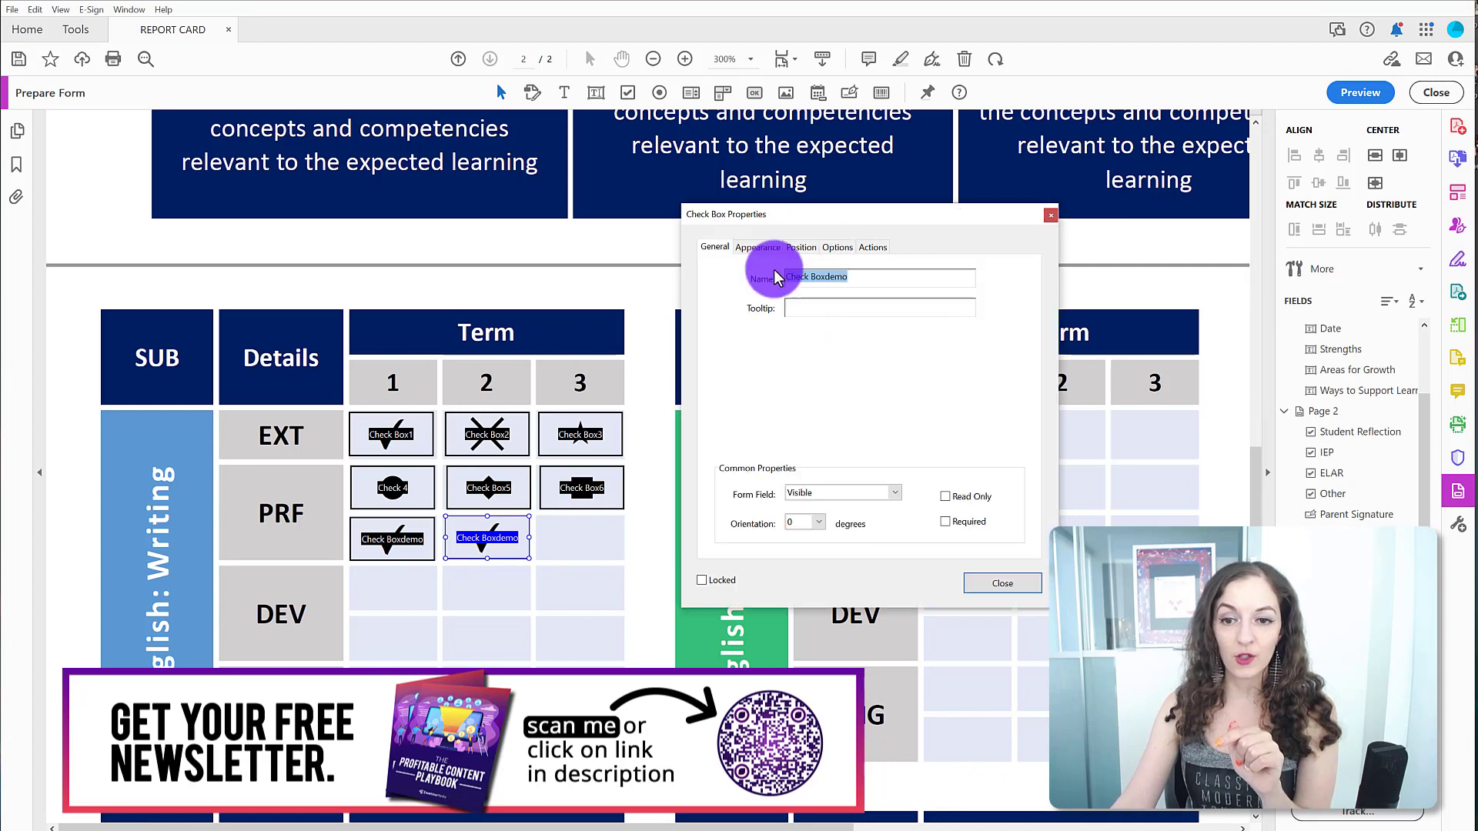
pyautogui.write('2')
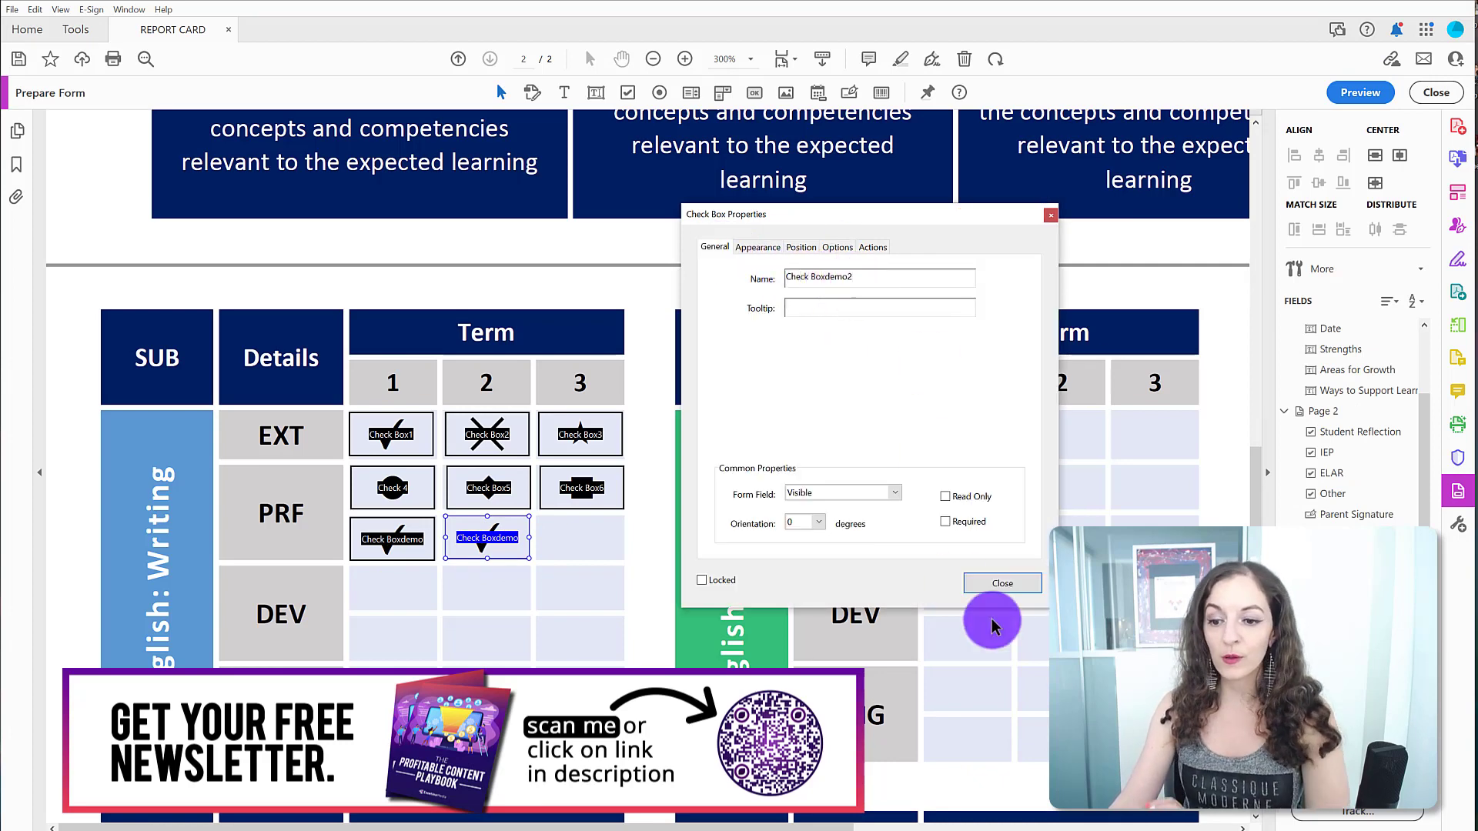
pyautogui.click(1001, 583)
# Step: Preview and toggle both PRF boxes to confirm they tick independently, leaving both unticked
pyautogui.click(1344, 96)
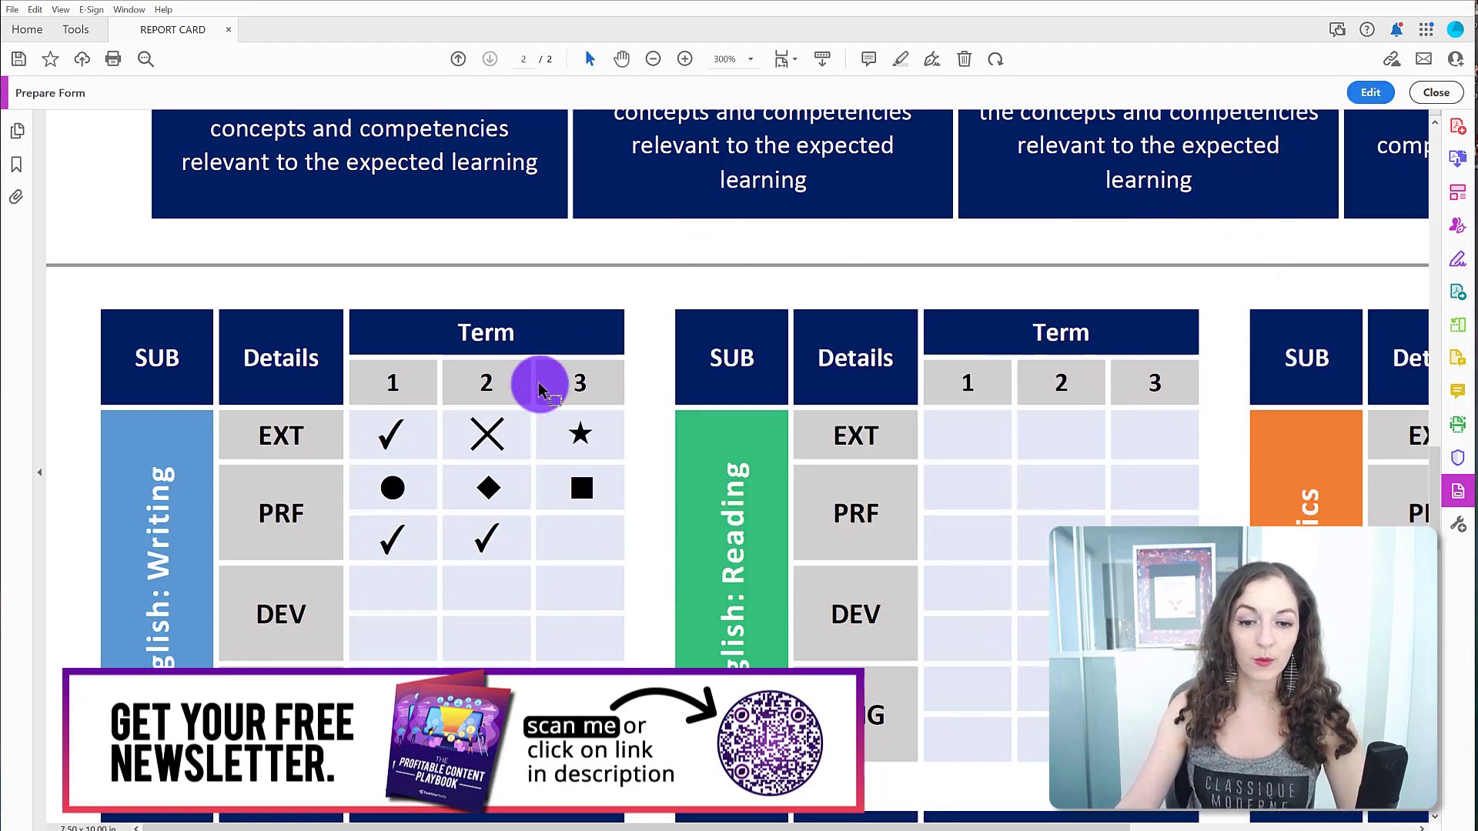
pyautogui.click(414, 552)
pyautogui.click(494, 549)
pyautogui.click(397, 550)
pyautogui.click(481, 551)
pyautogui.click(476, 548)
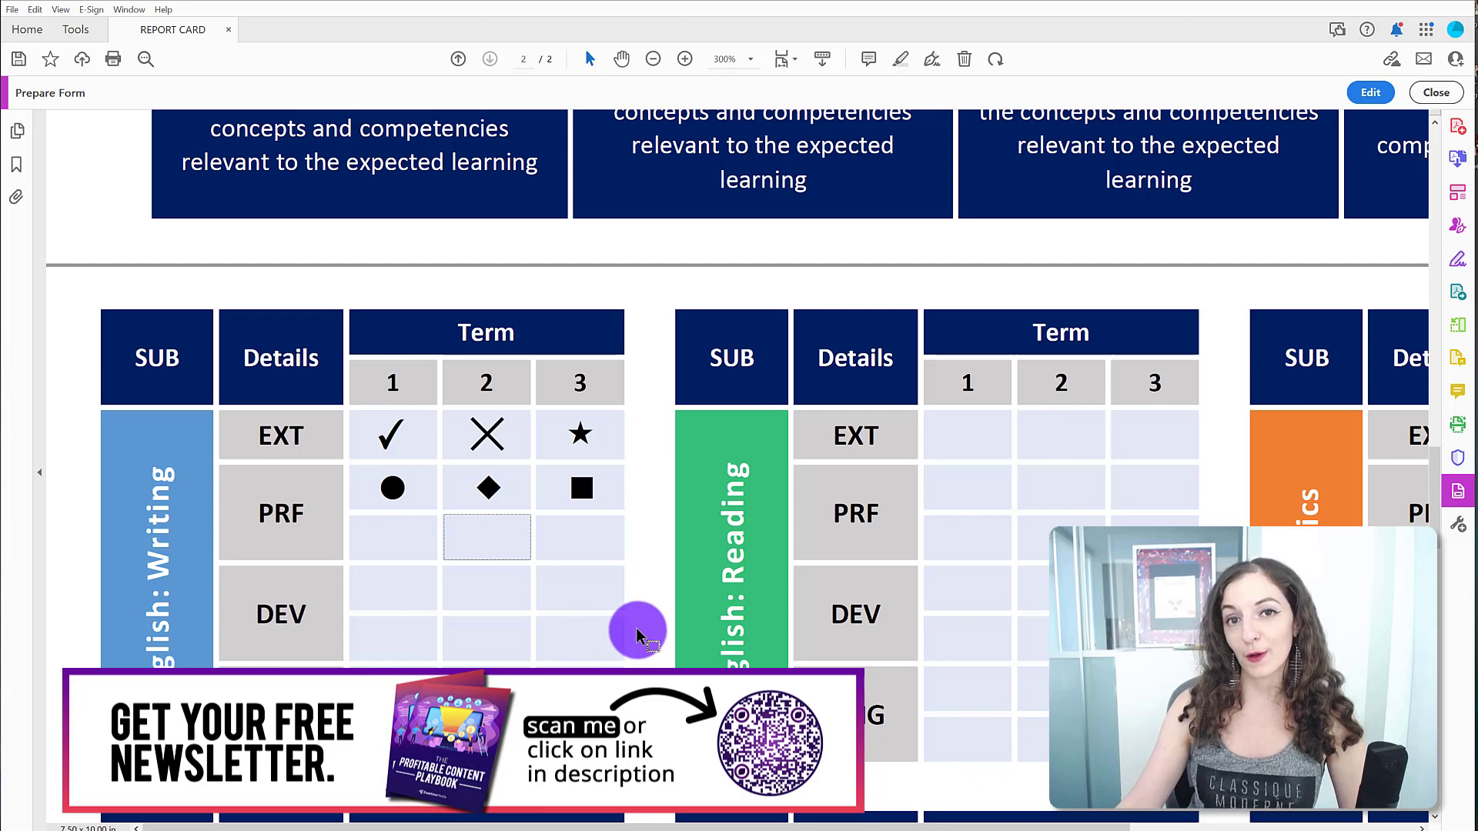